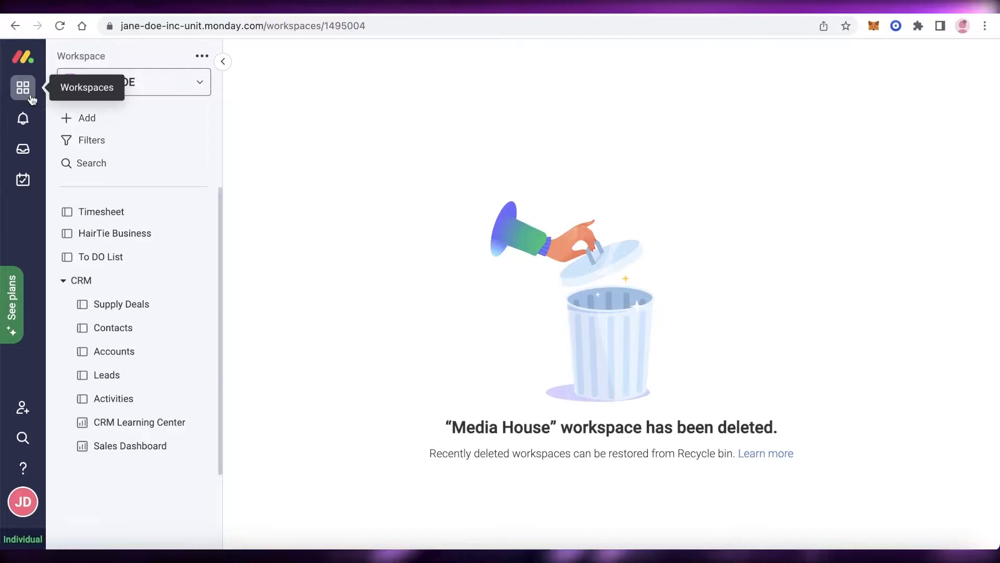
pyautogui.click(156, 83)
pyautogui.click(673, 106)
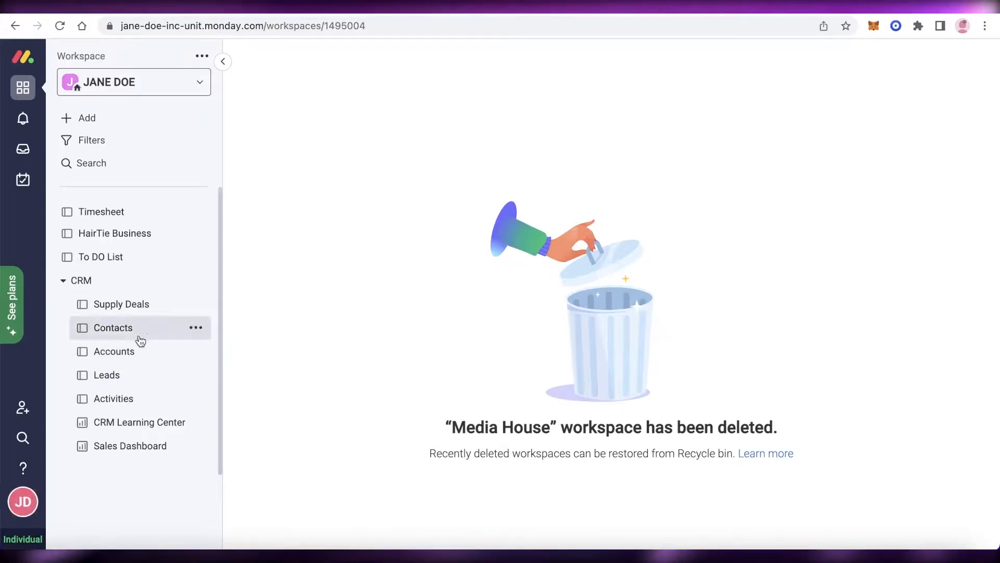
pyautogui.click(26, 508)
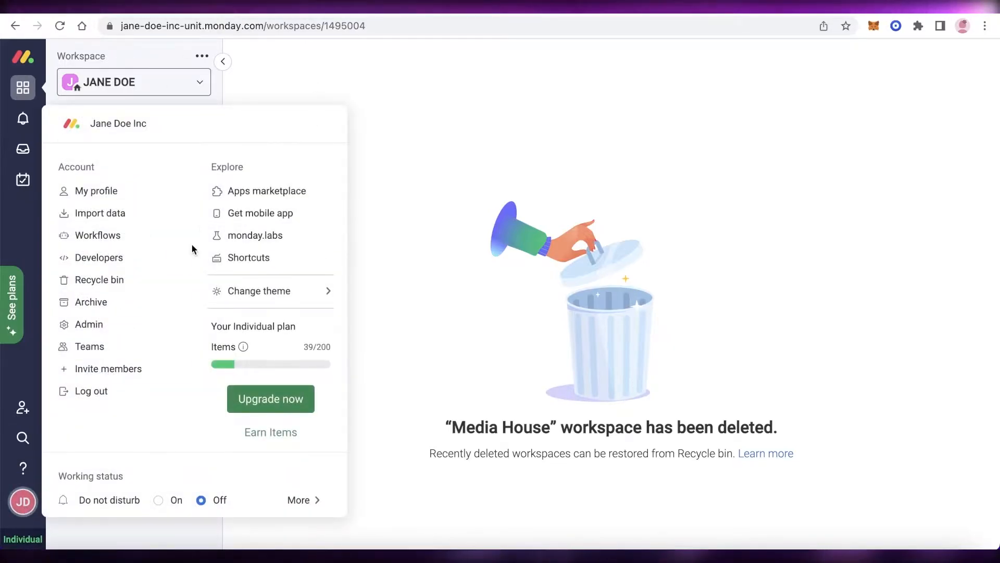
pyautogui.click(477, 128)
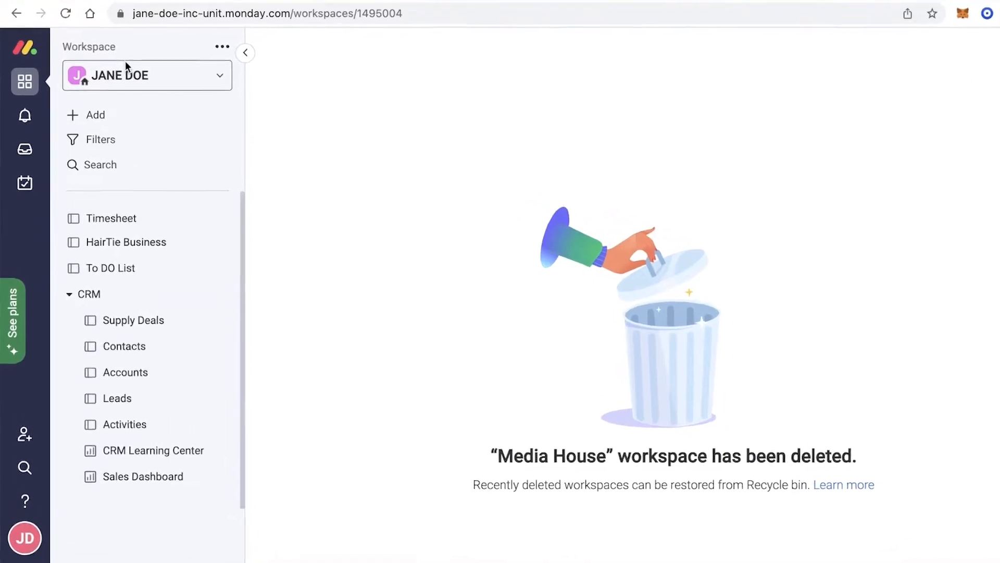
# - Create a new open workspace named Shoe Store
pyautogui.click(121, 81)
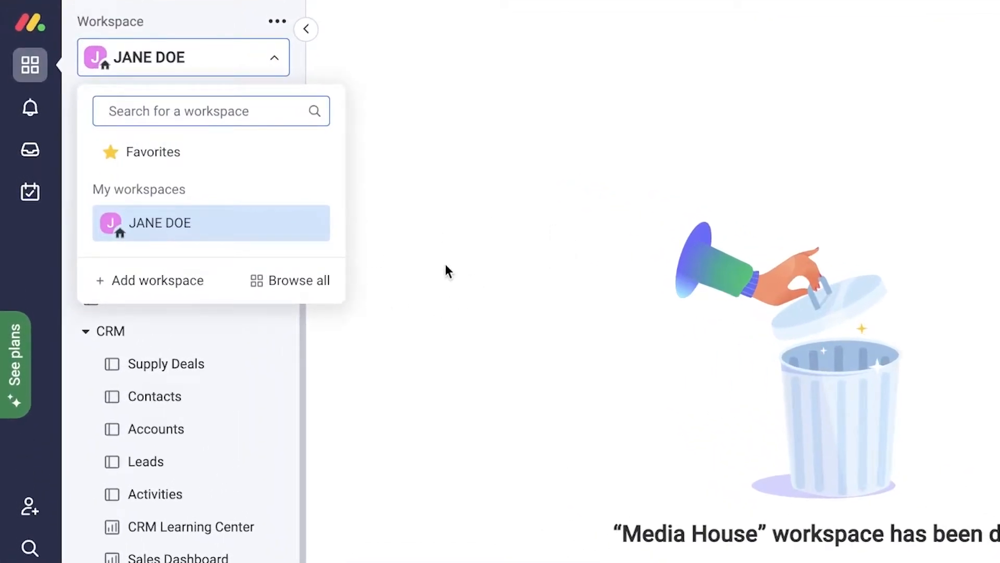
pyautogui.click(111, 285)
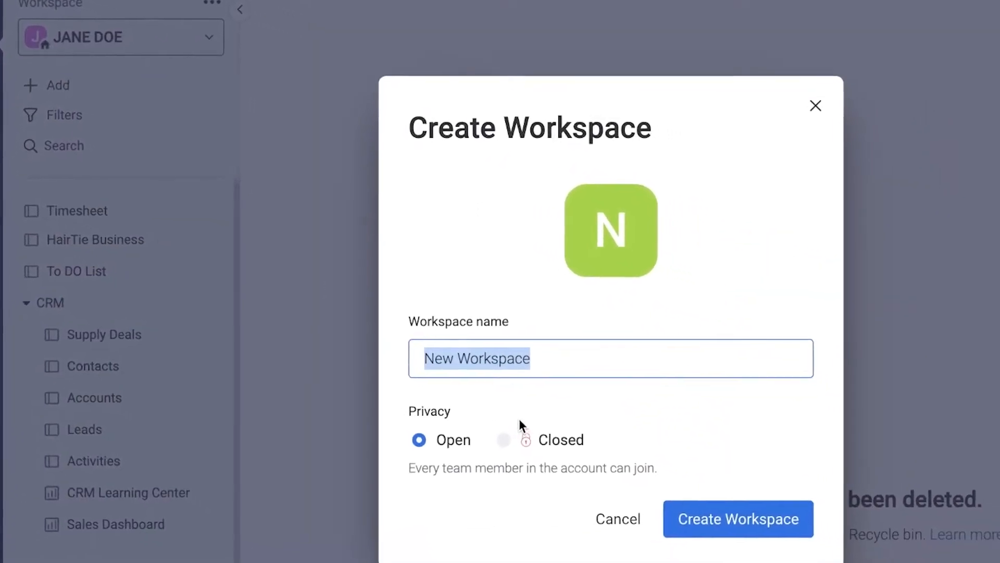
pyautogui.write('Shoe Store')
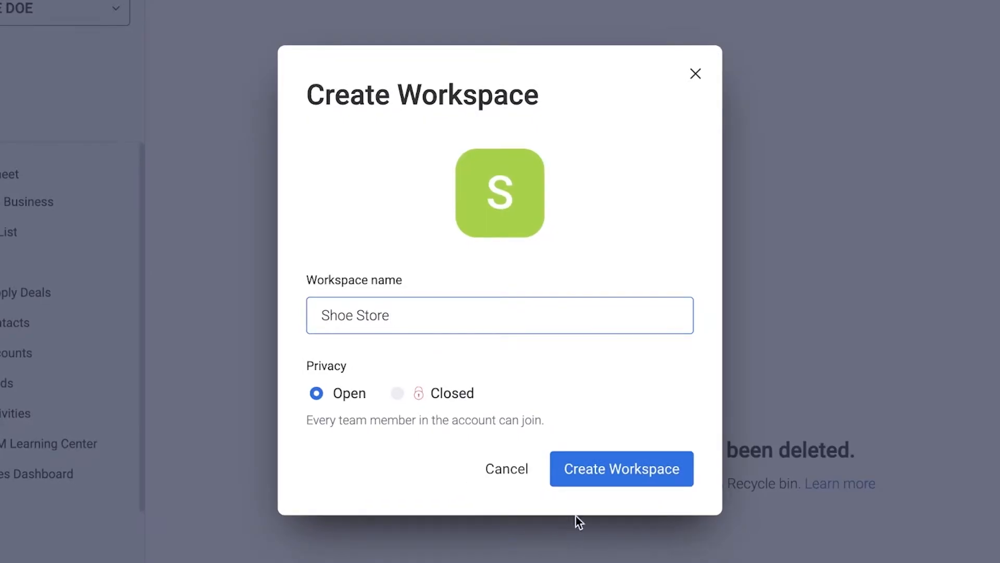
pyautogui.click(615, 475)
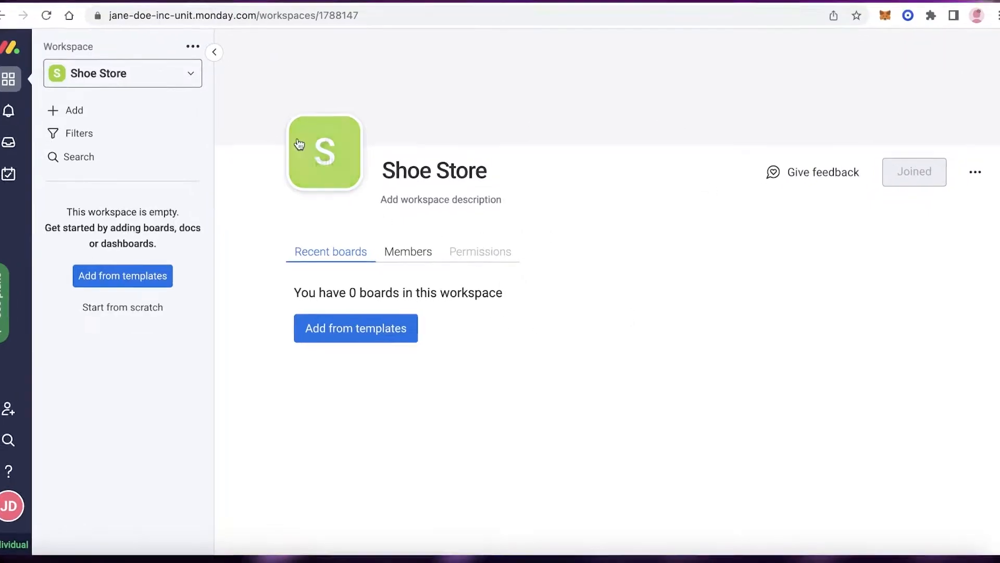
# - Give the Shoe Store workspace a dark green background color and the two-person icon
pyautogui.click(334, 141)
pyautogui.click(354, 237)
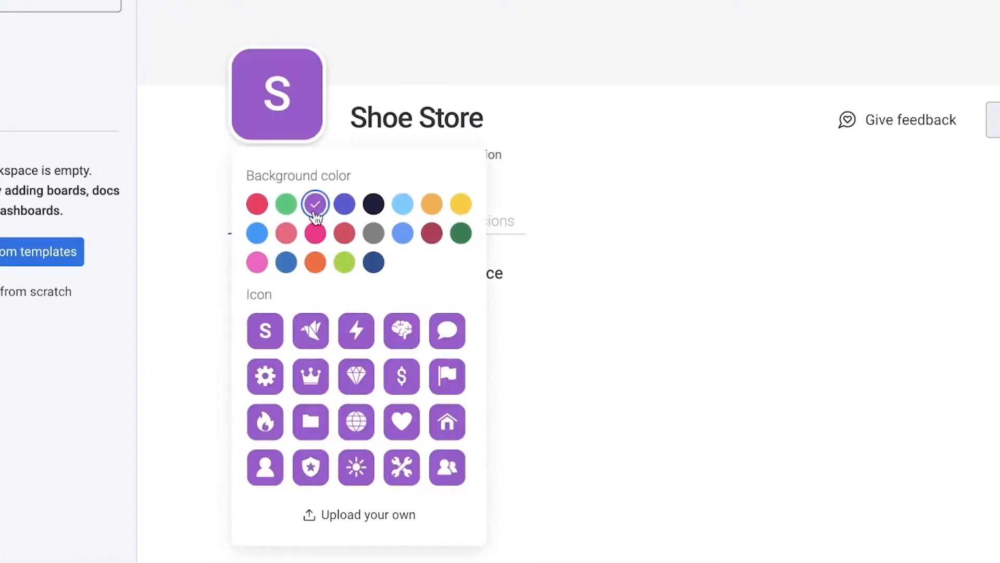
pyautogui.click(315, 235)
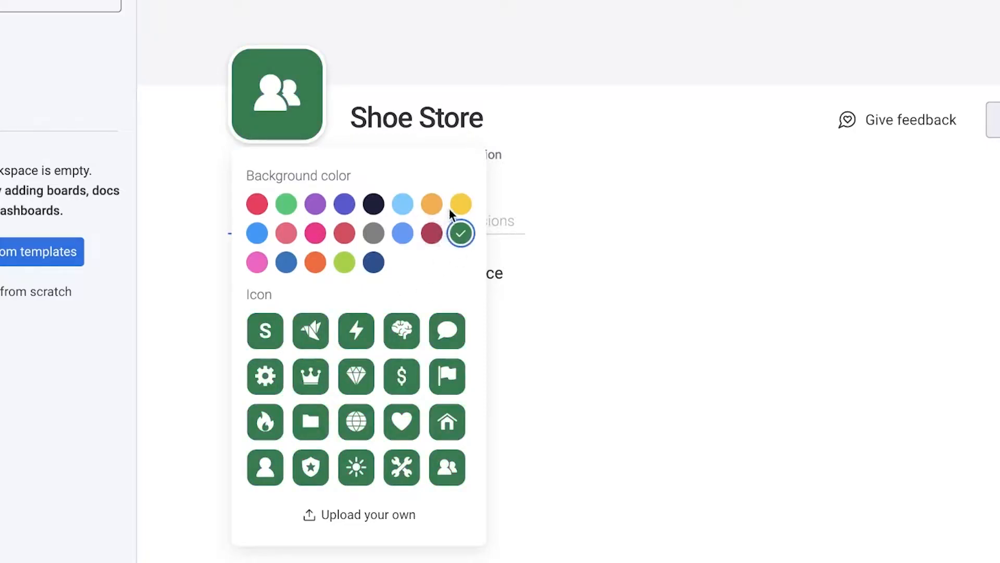
pyautogui.click(469, 120)
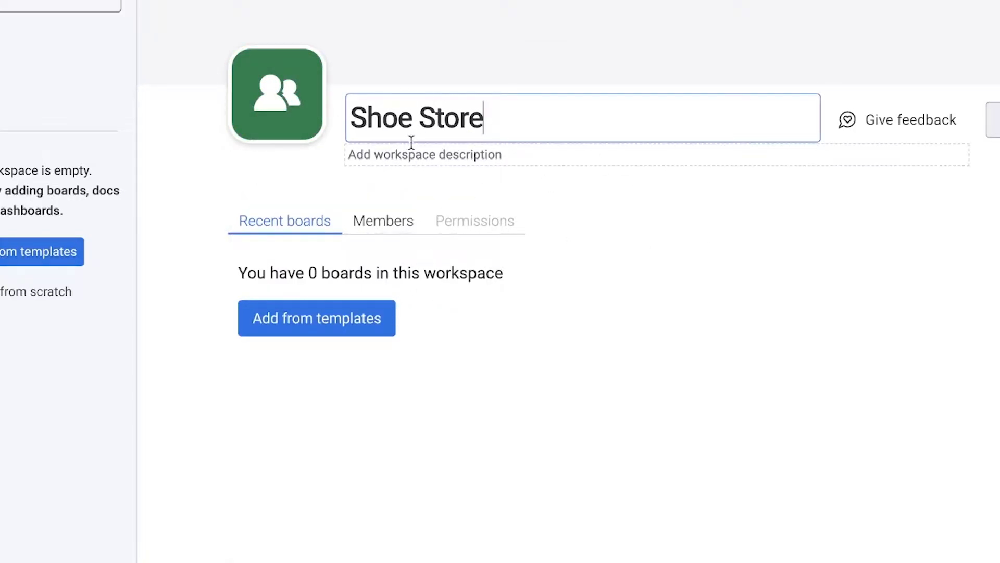
# - Set the workspace description to CRM SAMPLE
pyautogui.click(408, 159)
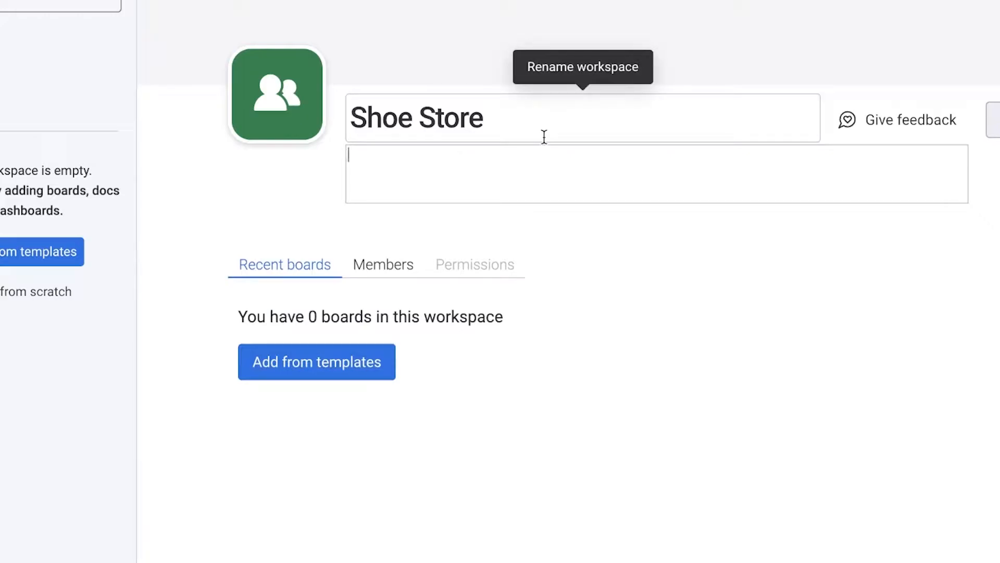
pyautogui.write('CRM SAMPLE')
pyautogui.click(620, 308)
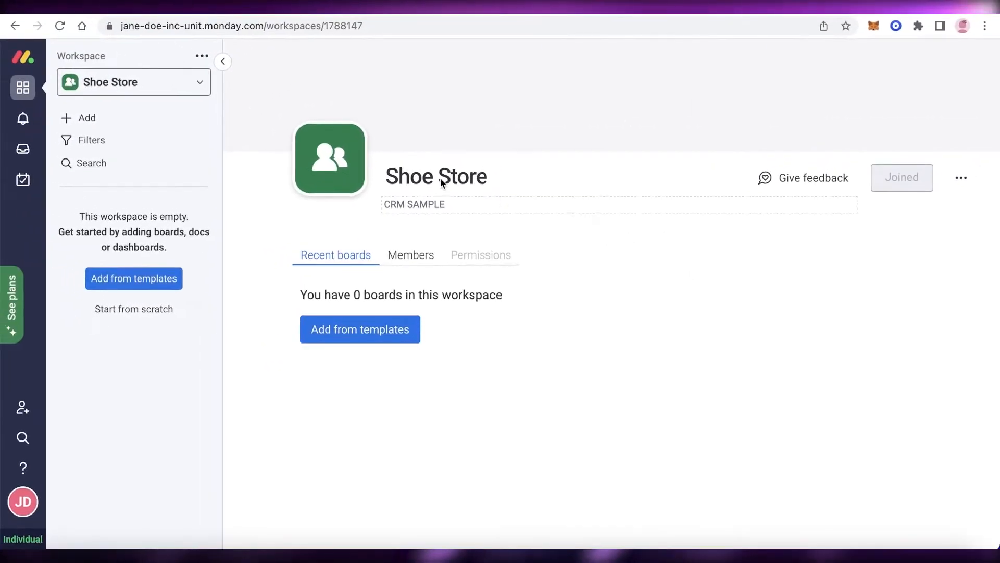
# - Look through the workspace's options and its member list, and return to the recent boards
pyautogui.moveTo(912, 60)
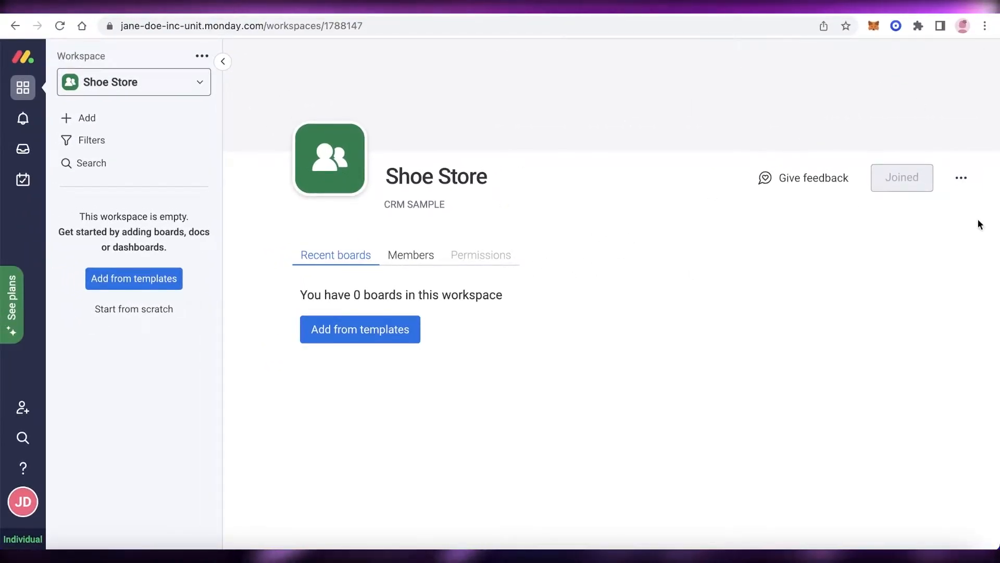
pyautogui.click(961, 178)
pyautogui.click(431, 235)
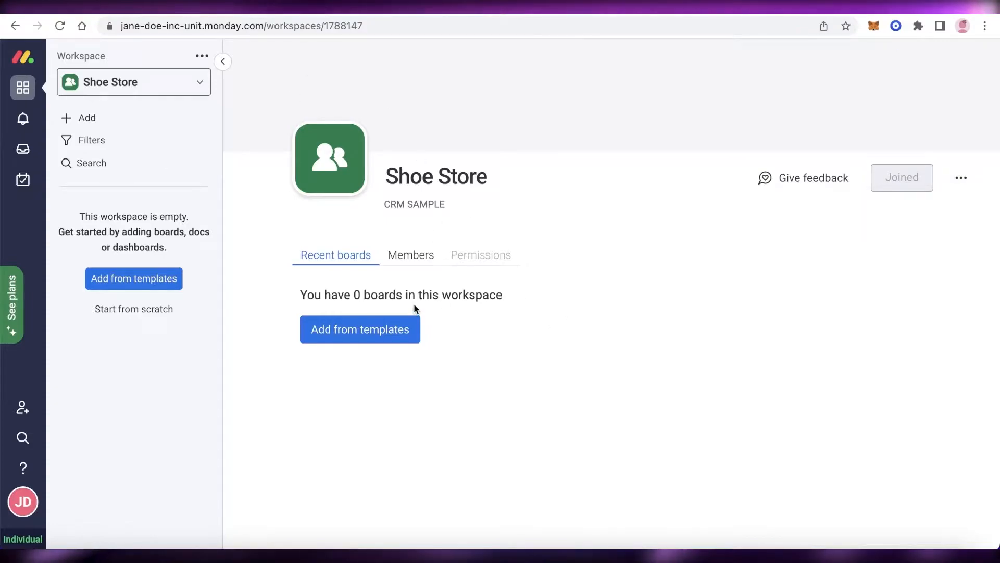
pyautogui.click(409, 255)
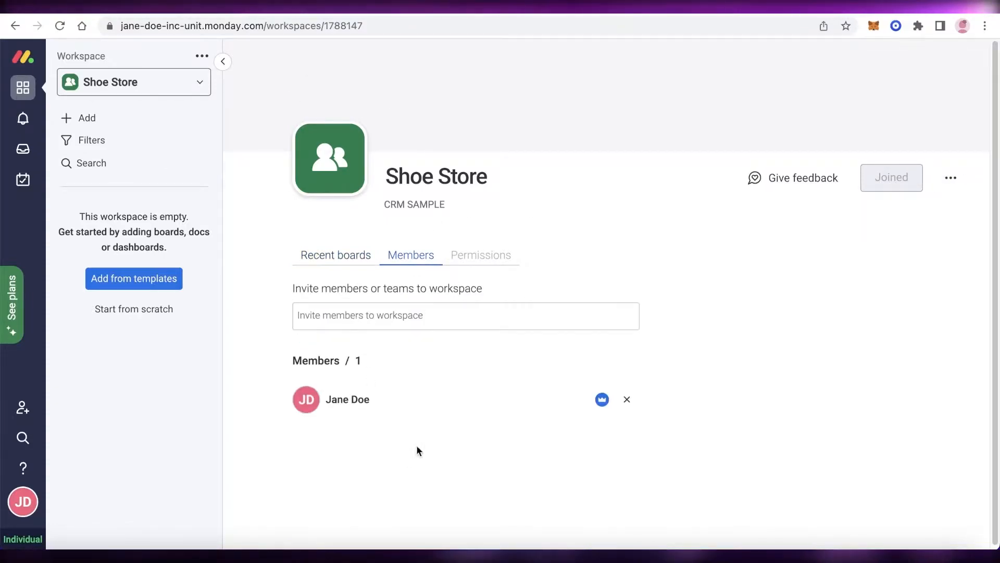
pyautogui.click(343, 262)
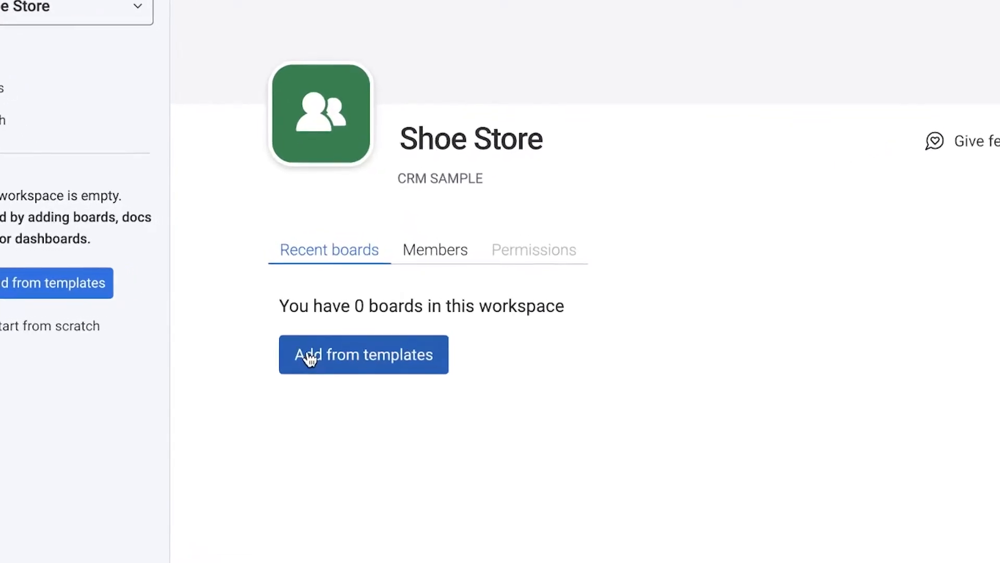
# - Add the CRM template from the Sales & CRM template category to the Shoe Store workspace
pyautogui.click(309, 359)
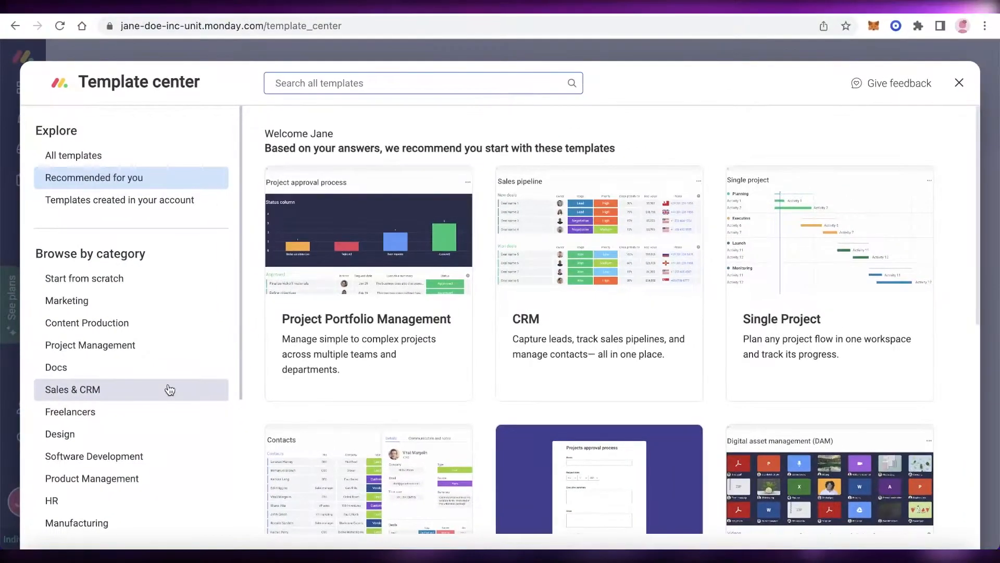
pyautogui.click(126, 420)
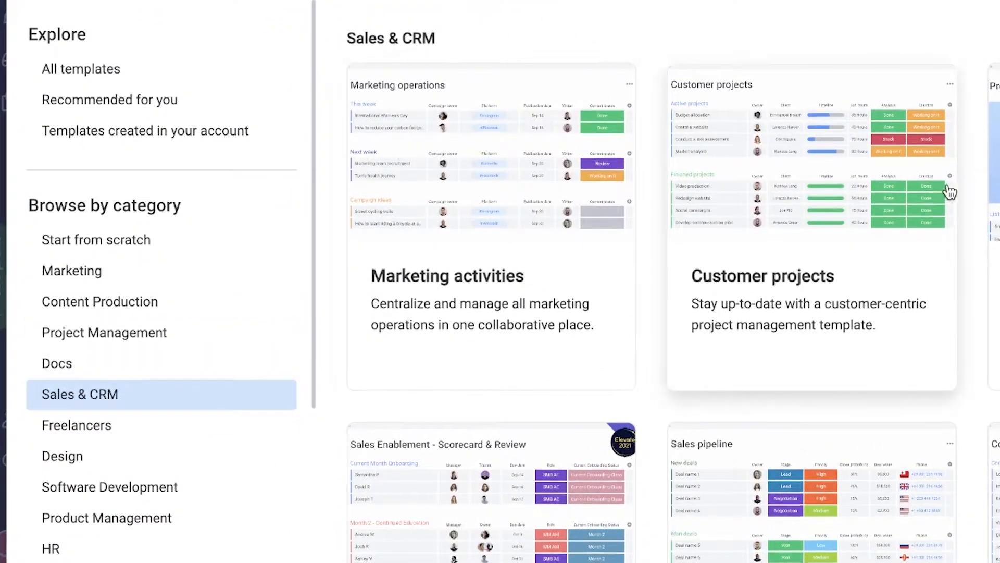
pyautogui.scroll(-5, 953, 187)
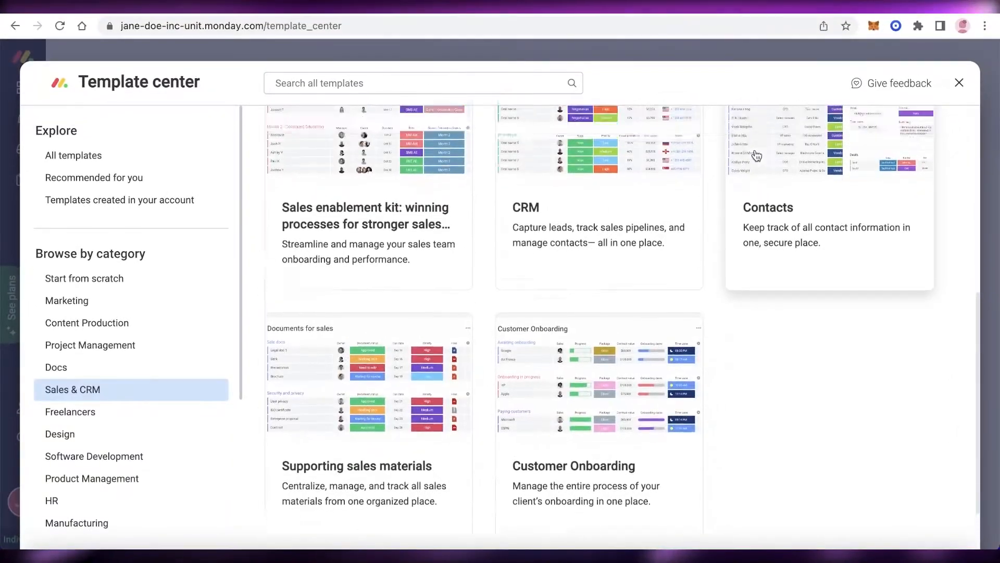
pyautogui.scroll(5, 865, 120)
pyautogui.scroll(-5, 459, 160)
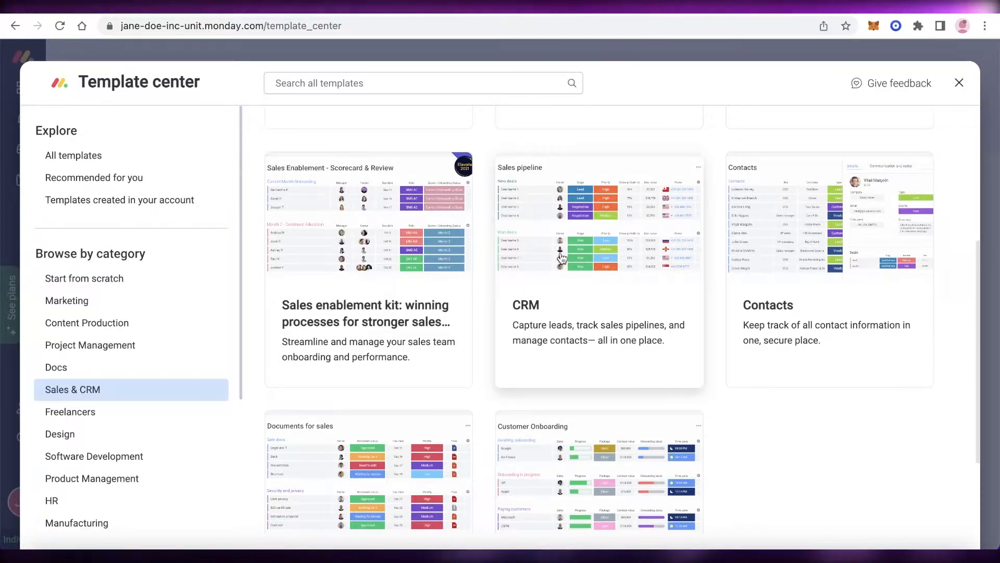
pyautogui.click(560, 256)
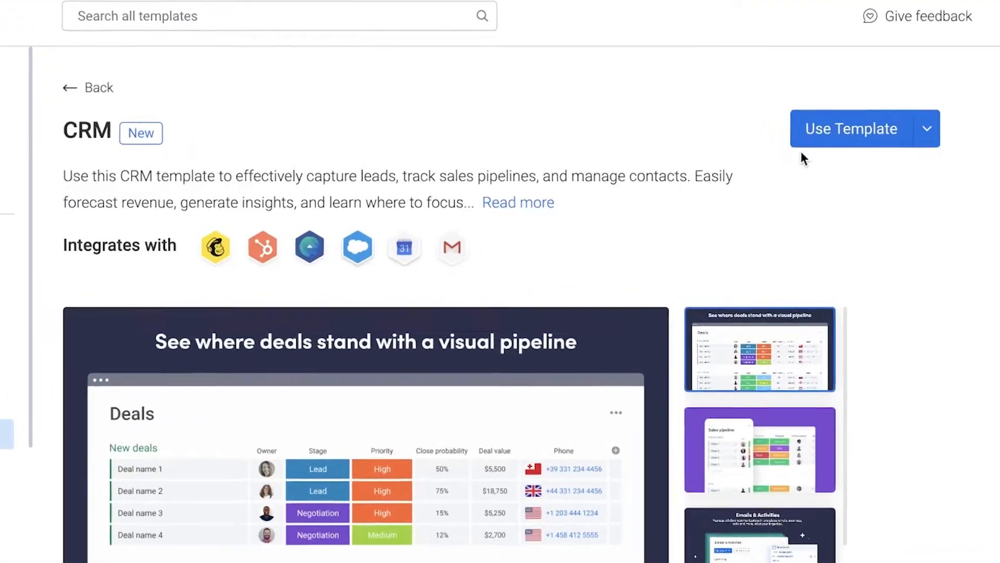
pyautogui.click(811, 137)
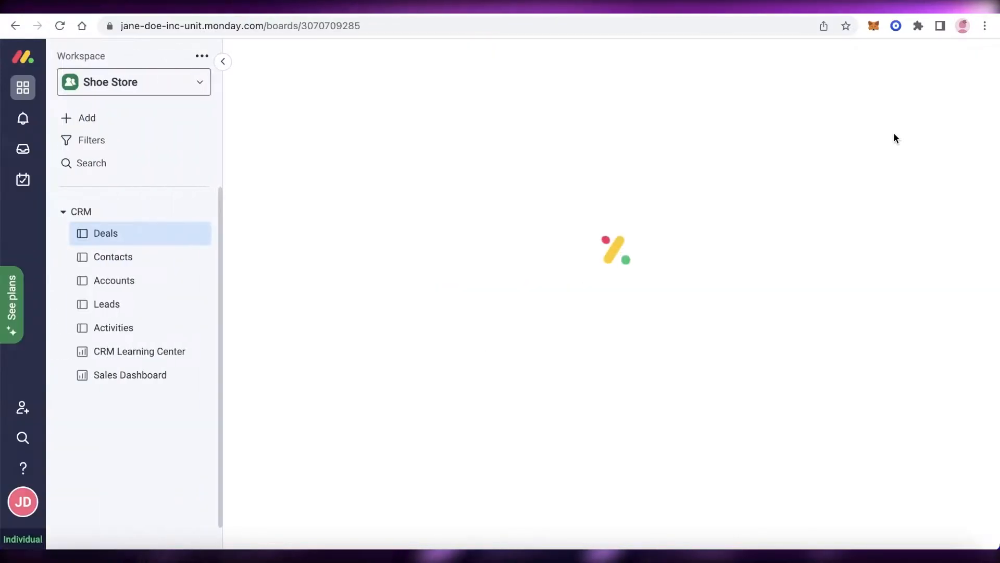
# - Look over the CRM folder and the list of workspaces, and view the folder's Contacts board
pyautogui.click(73, 212)
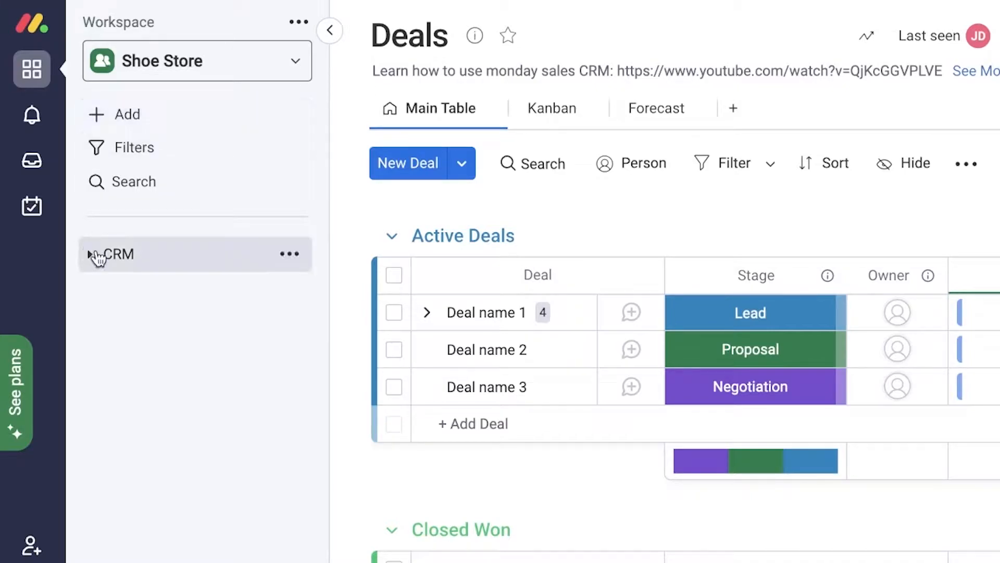
pyautogui.click(240, 58)
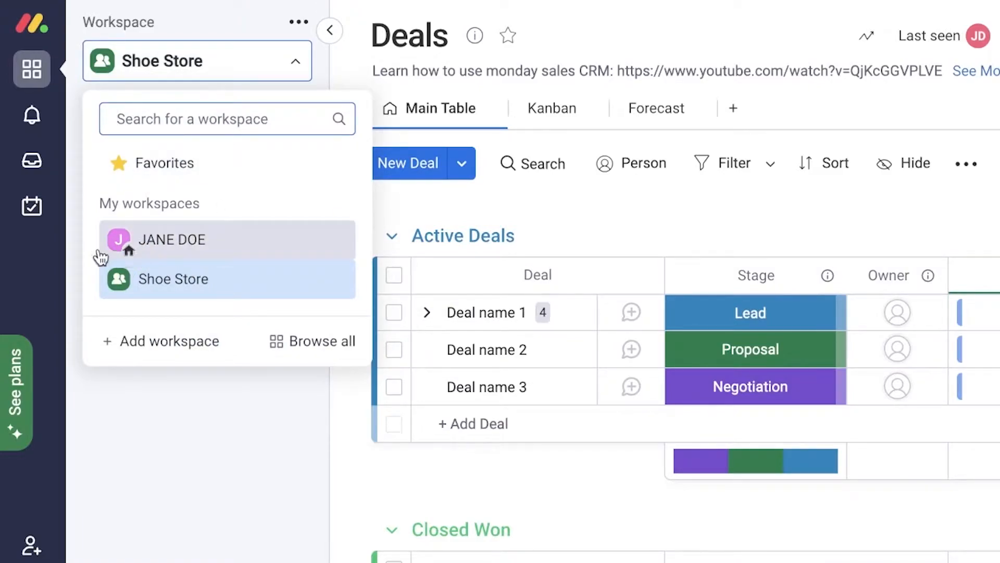
pyautogui.click(203, 65)
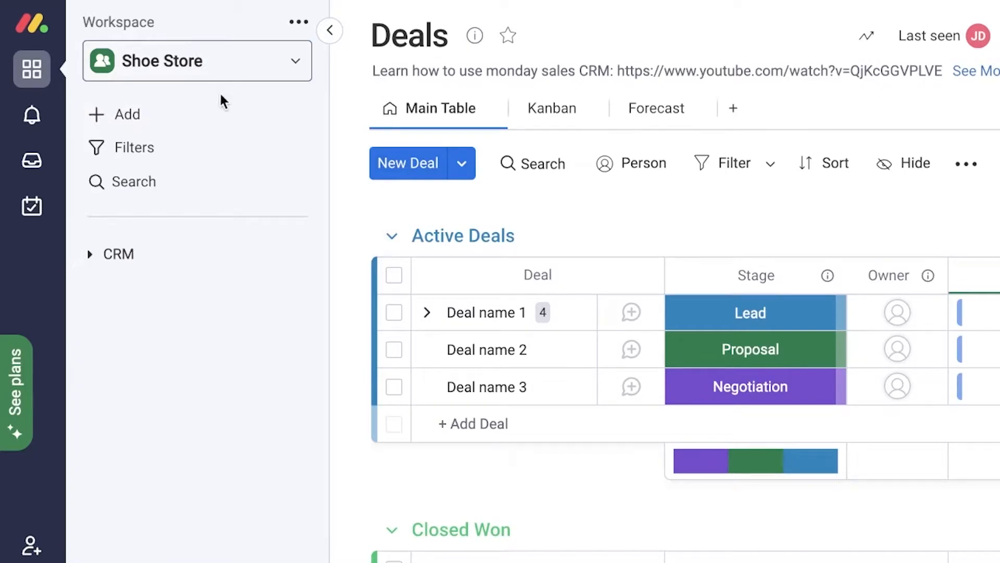
pyautogui.click(152, 255)
pyautogui.click(151, 256)
pyautogui.click(149, 260)
pyautogui.click(174, 334)
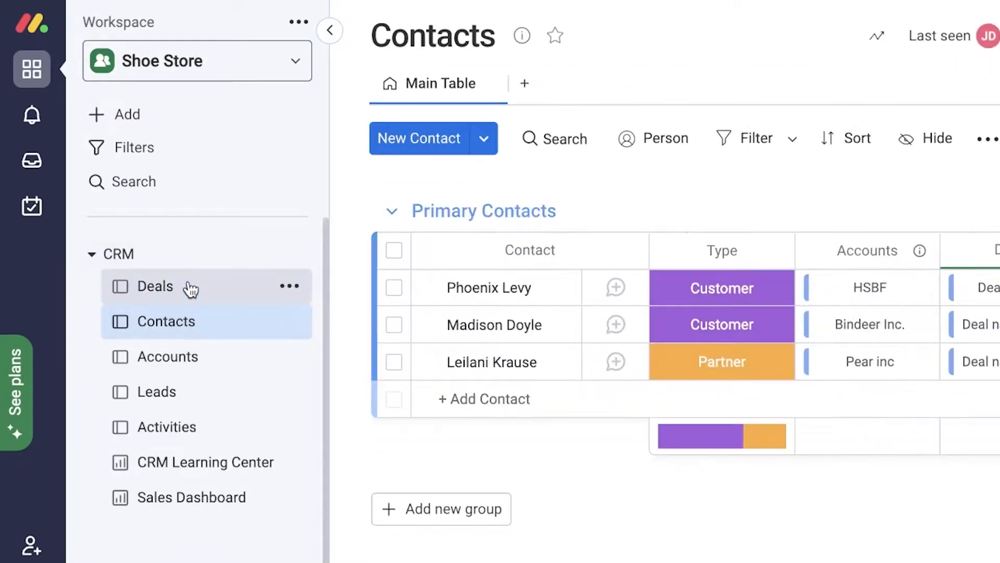
# - Open the Deals board and collapse its Active Deals and Closed Won groups
pyautogui.click(188, 288)
pyautogui.click(130, 253)
pyautogui.click(130, 253)
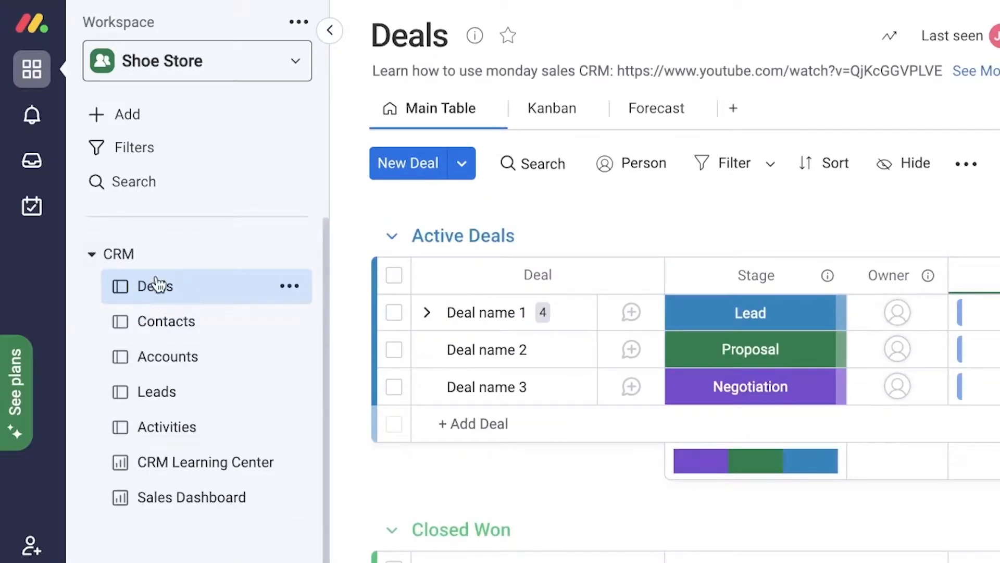
pyautogui.click(392, 237)
pyautogui.click(391, 326)
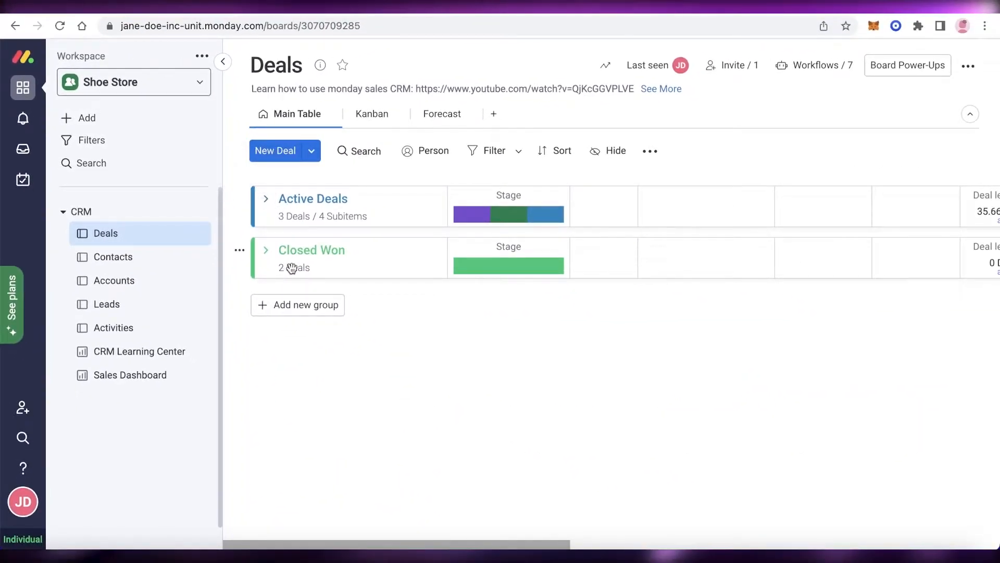
# - View the Contacts, Accounts, Leads and Activities boards of the CRM folder one after another
pyautogui.click(153, 266)
pyautogui.click(135, 281)
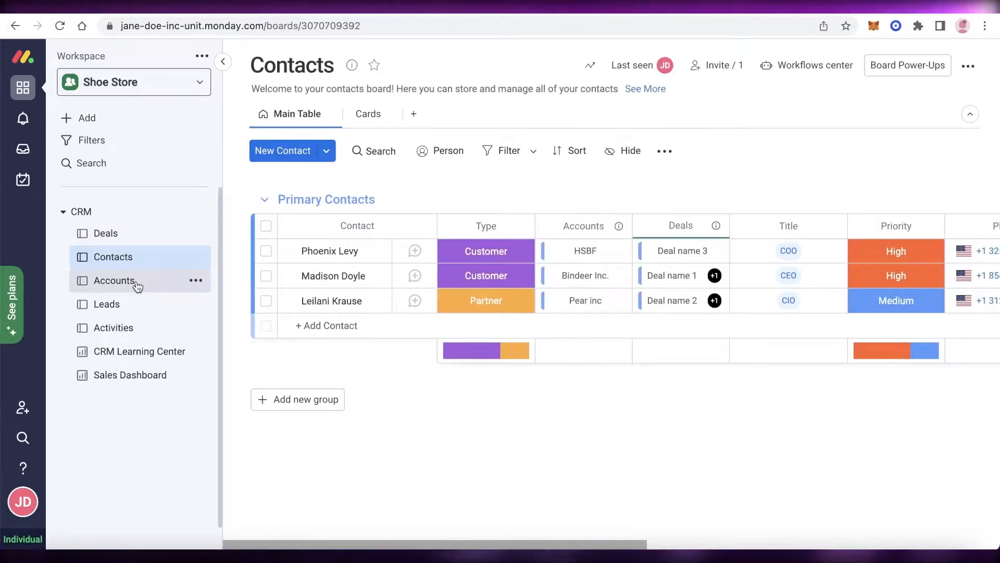
pyautogui.click(132, 314)
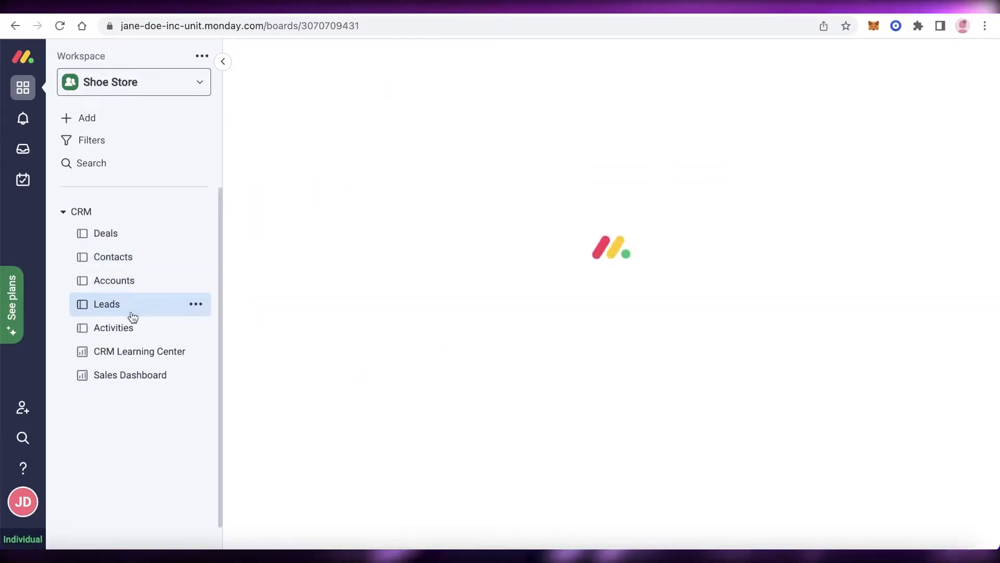
pyautogui.click(134, 329)
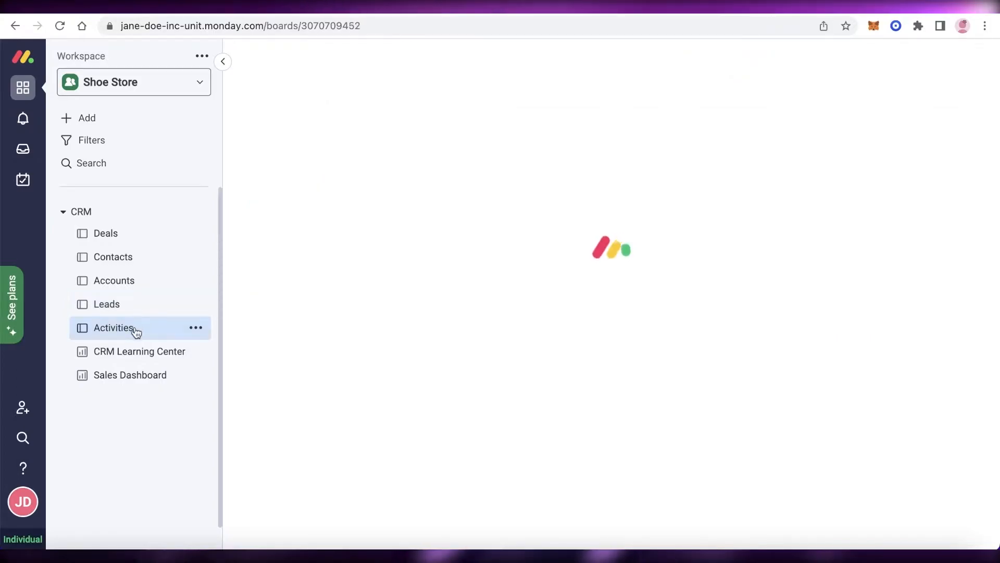
# - Open the CRM Learning Center dashboard and delete it from the CRM folder
pyautogui.click(128, 352)
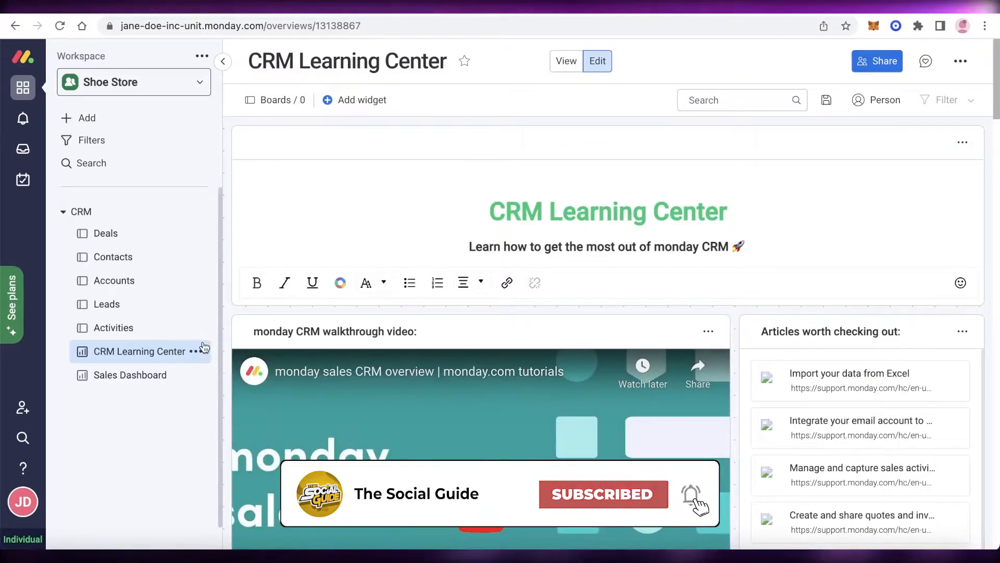
pyautogui.click(201, 350)
pyautogui.click(225, 521)
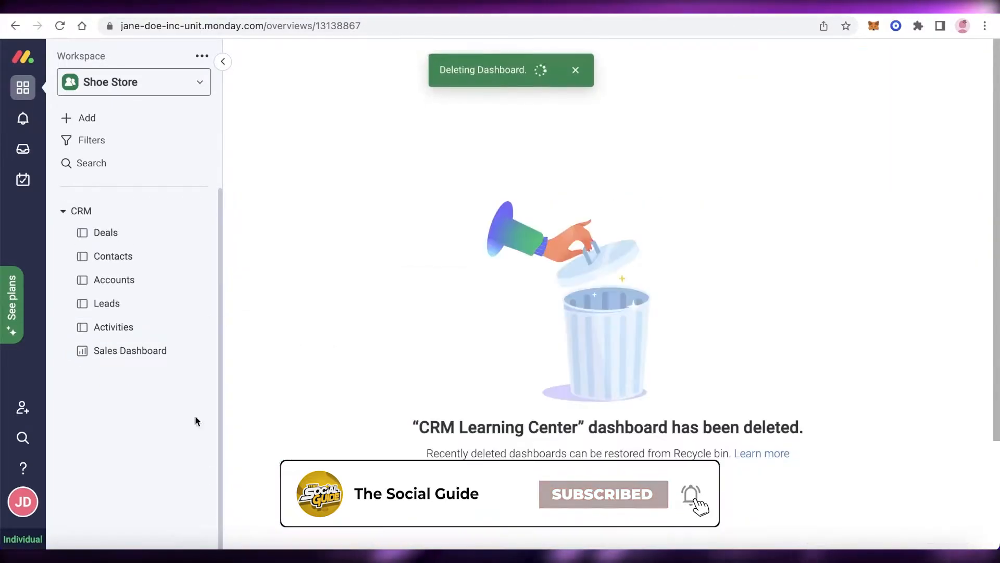
# - Open the Sales Dashboard and dismiss the offer to upgrade the plan
pyautogui.click(139, 350)
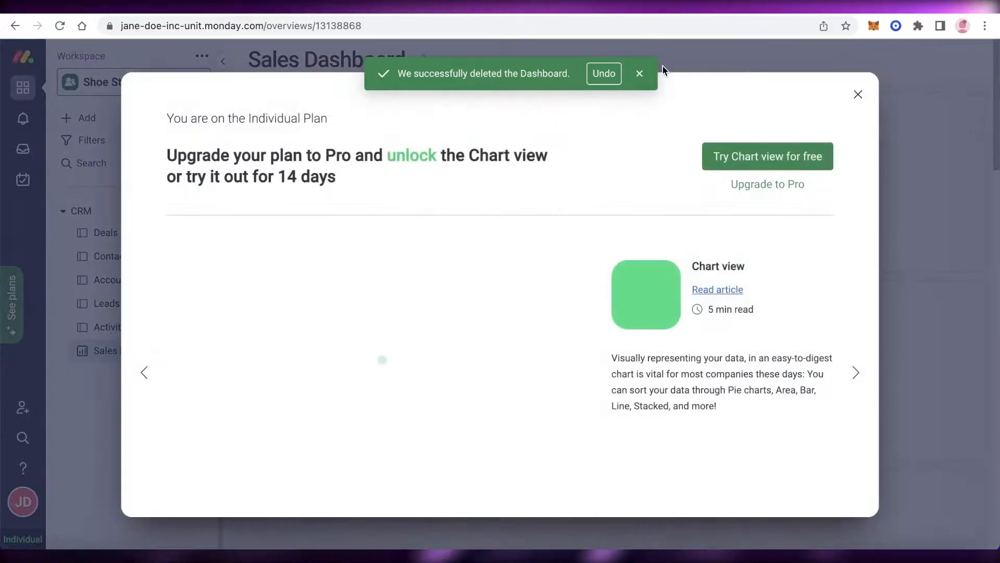
pyautogui.click(859, 95)
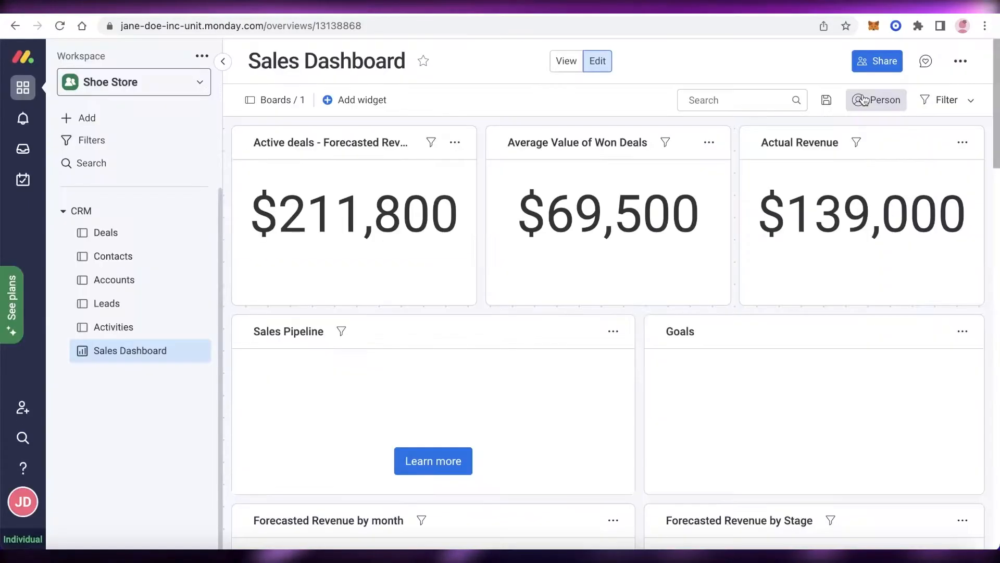
# - Look through the widgets of the Sales Dashboard
pyautogui.scroll(-2, 764, 219)
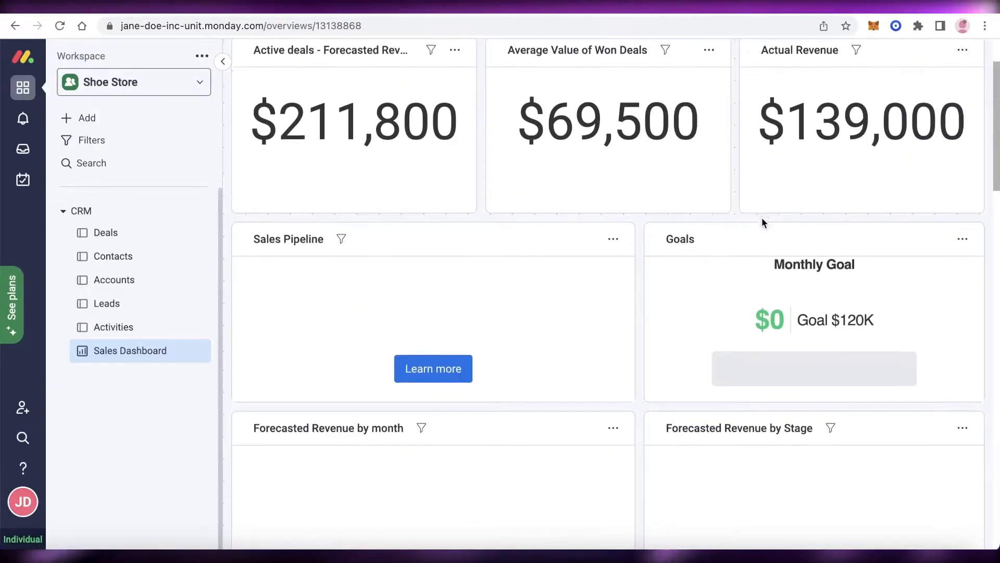
pyautogui.scroll(-3, 762, 219)
pyautogui.scroll(5, 431, 282)
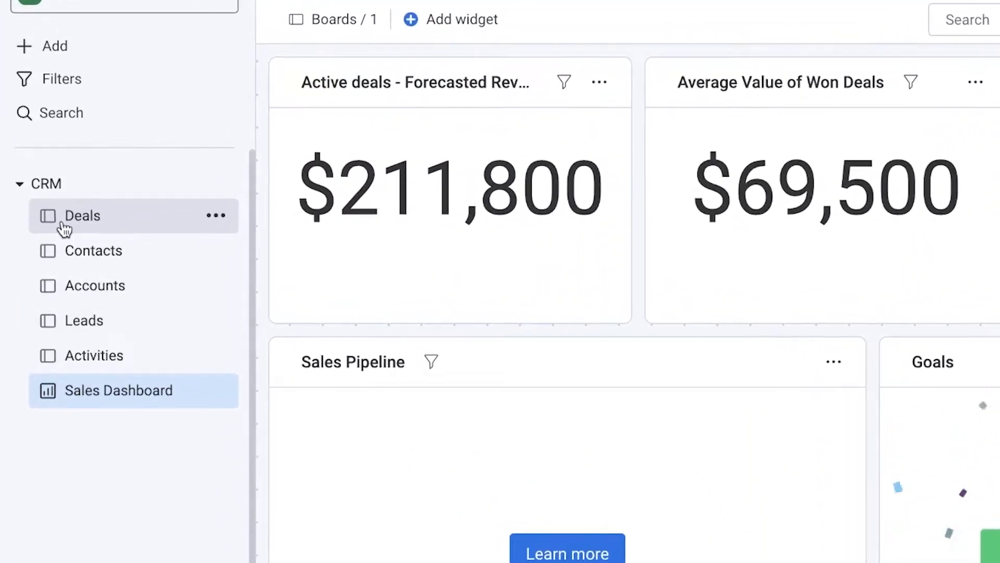
# - Open the Deals board, add a new group named Lost Deals and collapse it
pyautogui.click(101, 217)
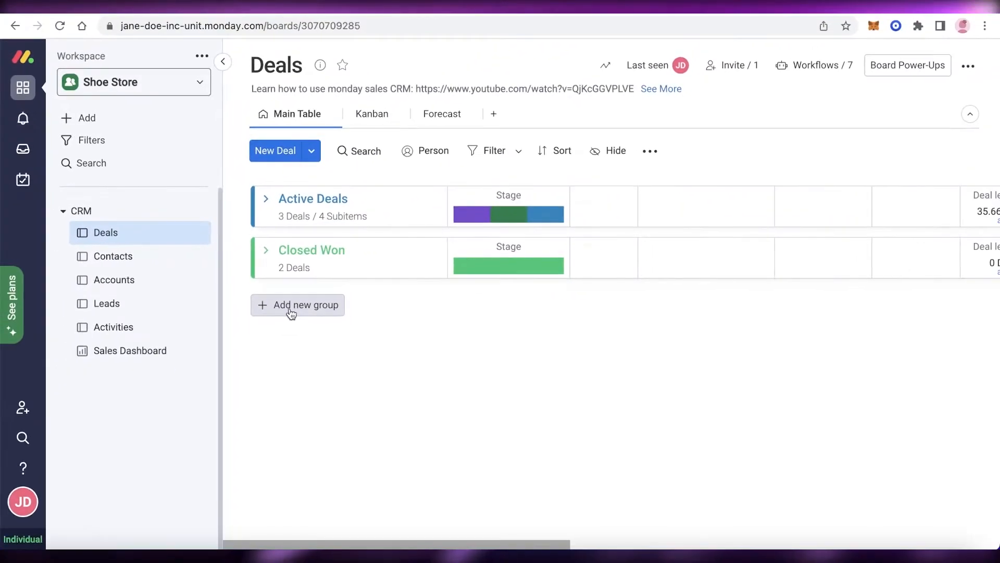
pyautogui.click(290, 307)
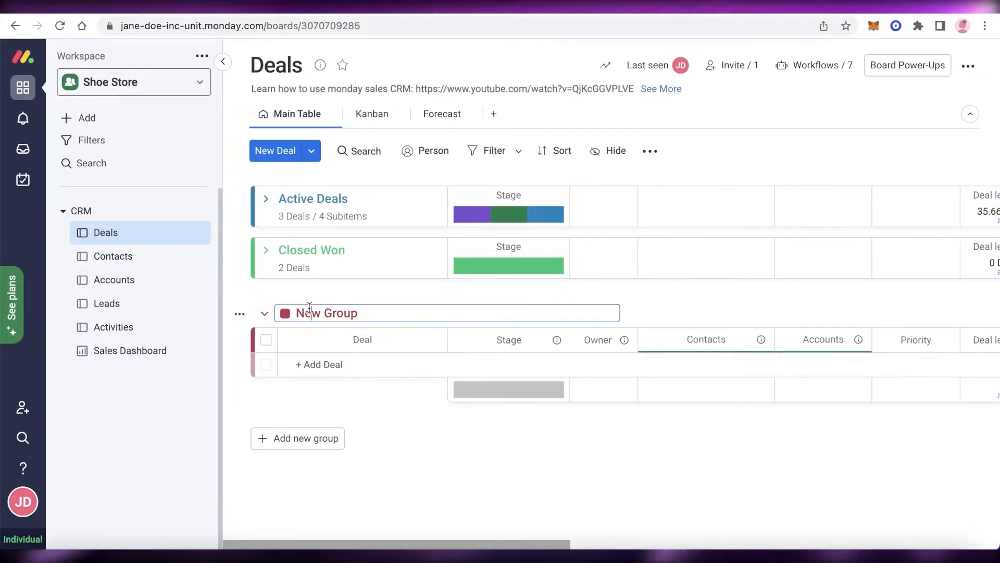
pyautogui.tripleClick(309, 307)
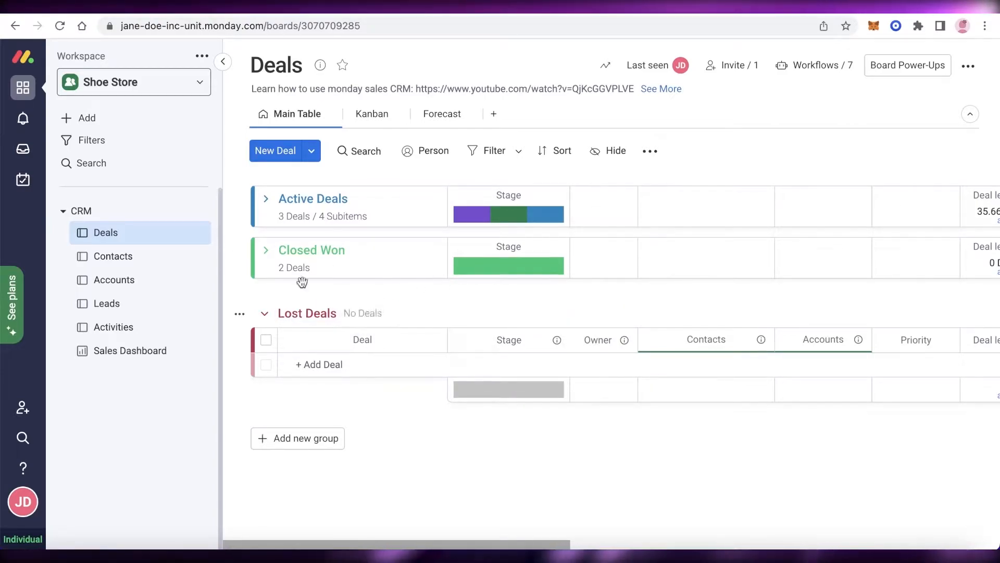
pyautogui.click(264, 313)
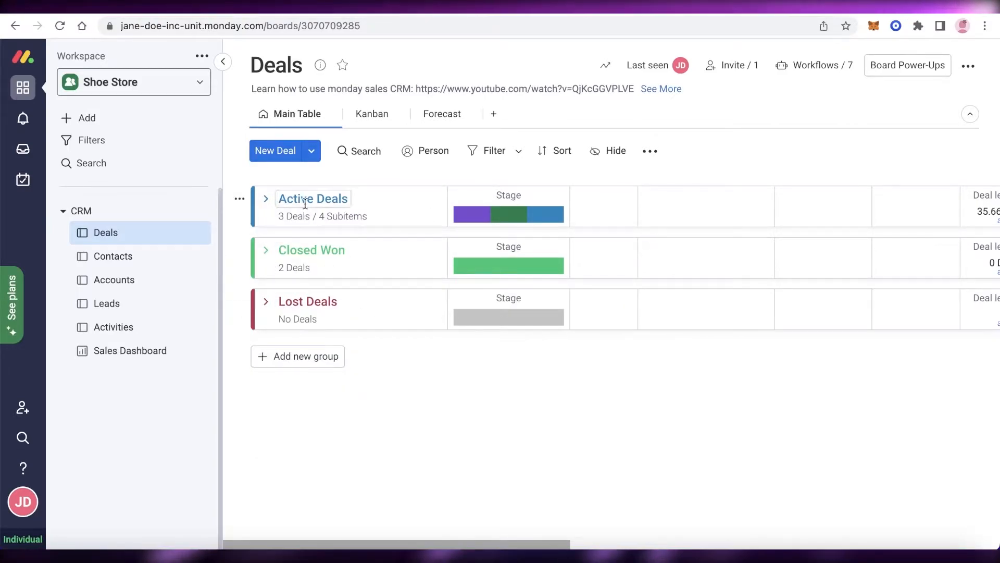
# - Expand the Active Deals and Closed Won groups of the Deals board
pyautogui.click(265, 199)
pyautogui.click(266, 395)
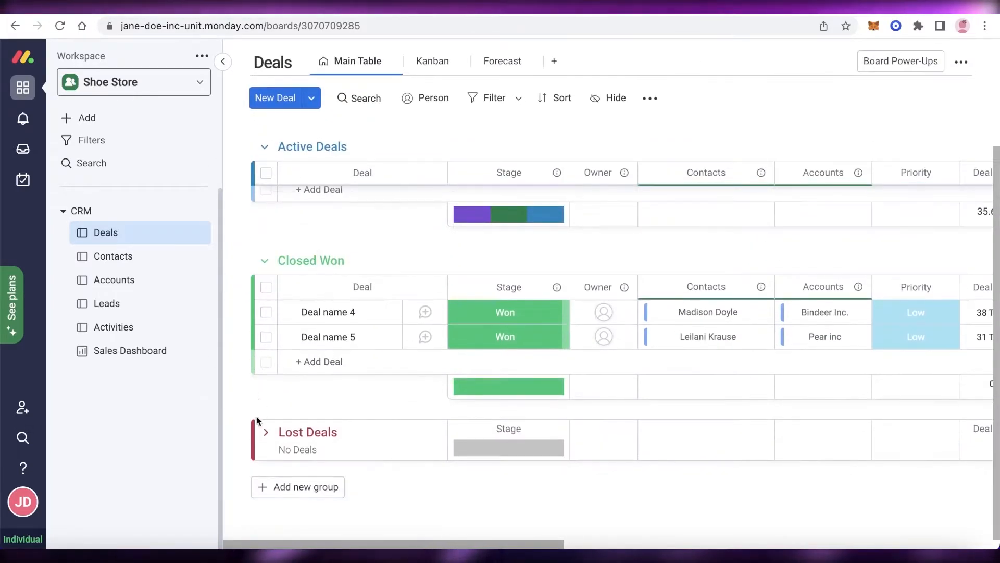
pyautogui.scroll(3, 305, 357)
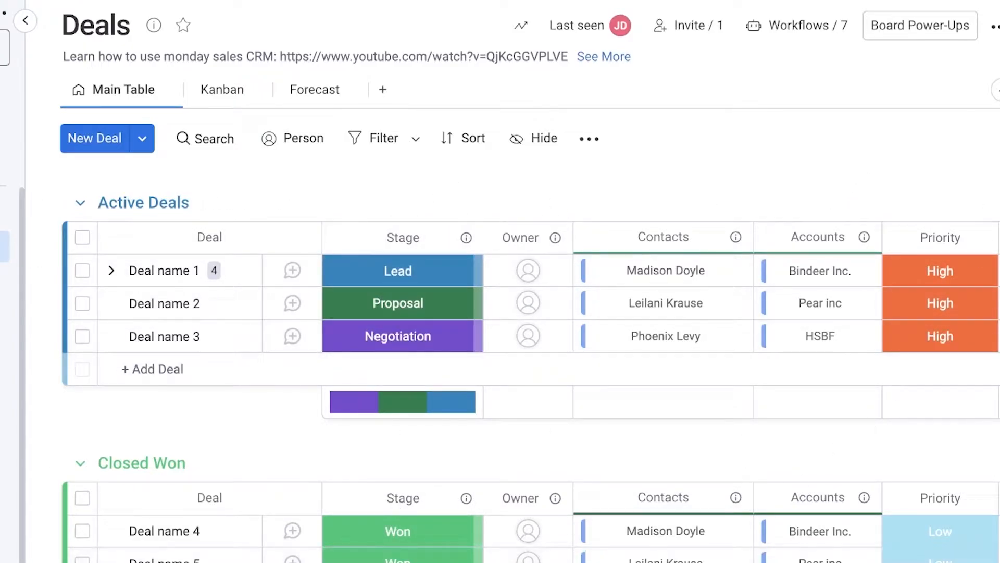
# - Delete the Location column from the Deals board
pyautogui.hscroll(10, 662, 391)
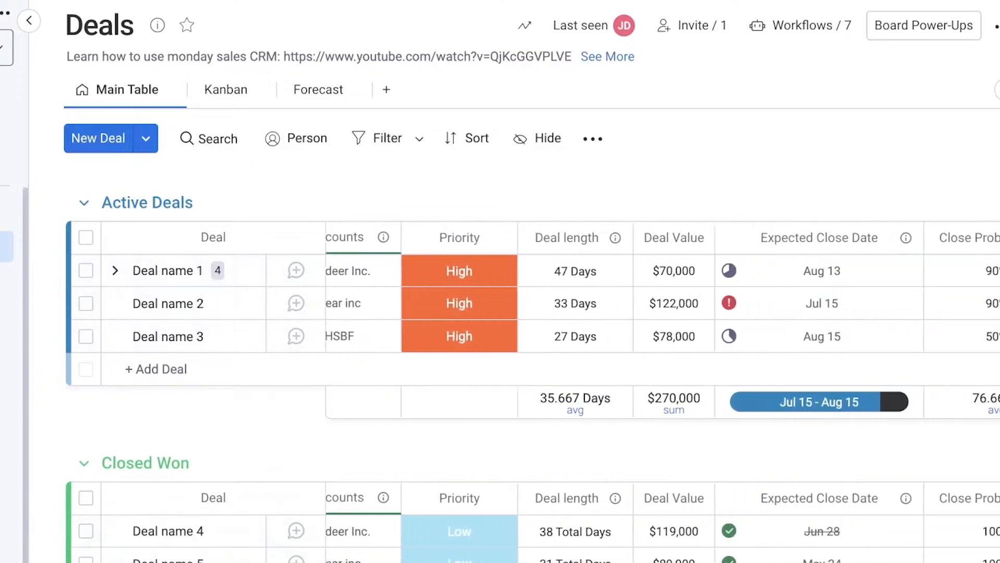
pyautogui.hscroll(10, 661, 391)
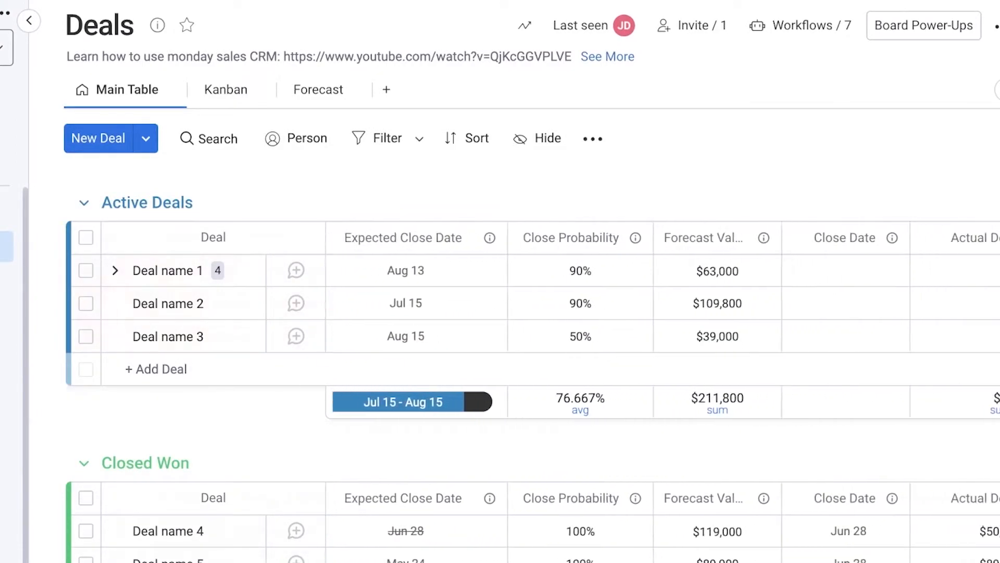
pyautogui.hscroll(1, 882, 261)
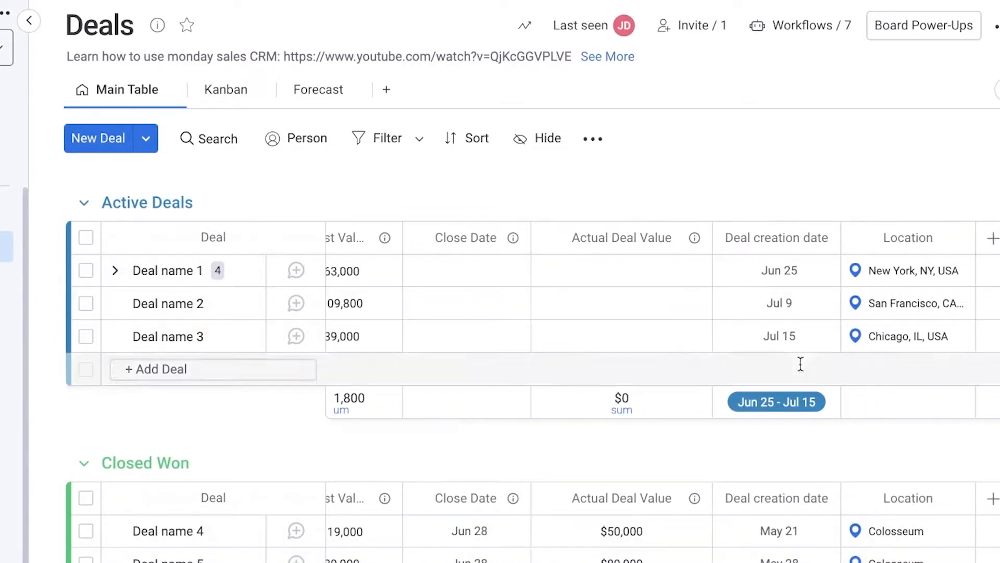
pyautogui.click(511, 237)
pyautogui.click(538, 139)
pyautogui.click(841, 157)
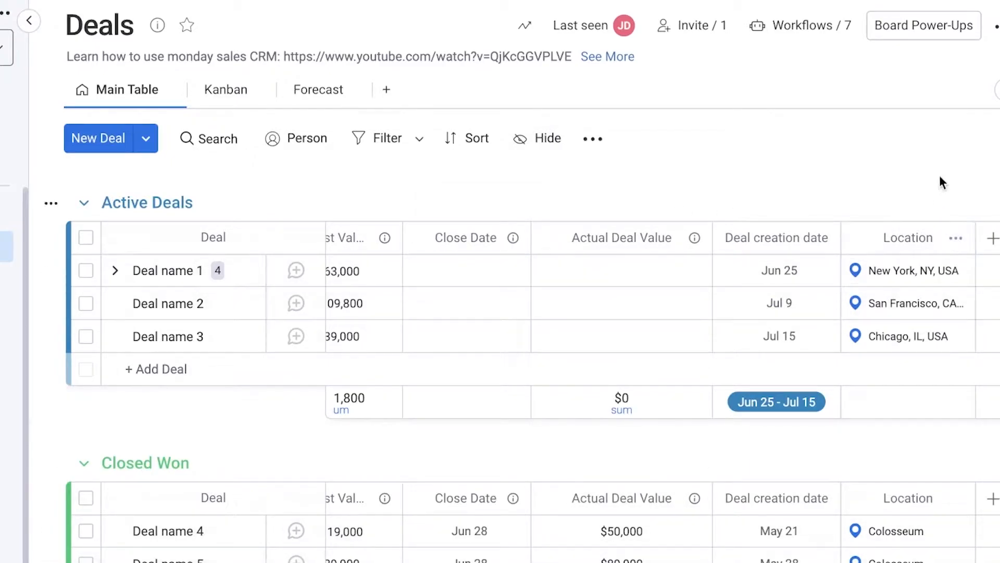
pyautogui.click(957, 237)
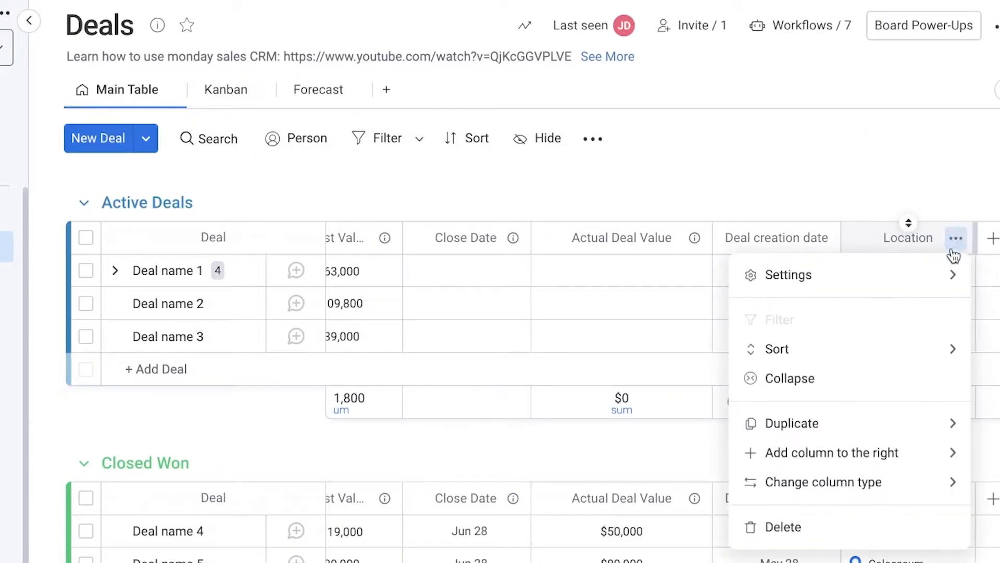
pyautogui.click(850, 527)
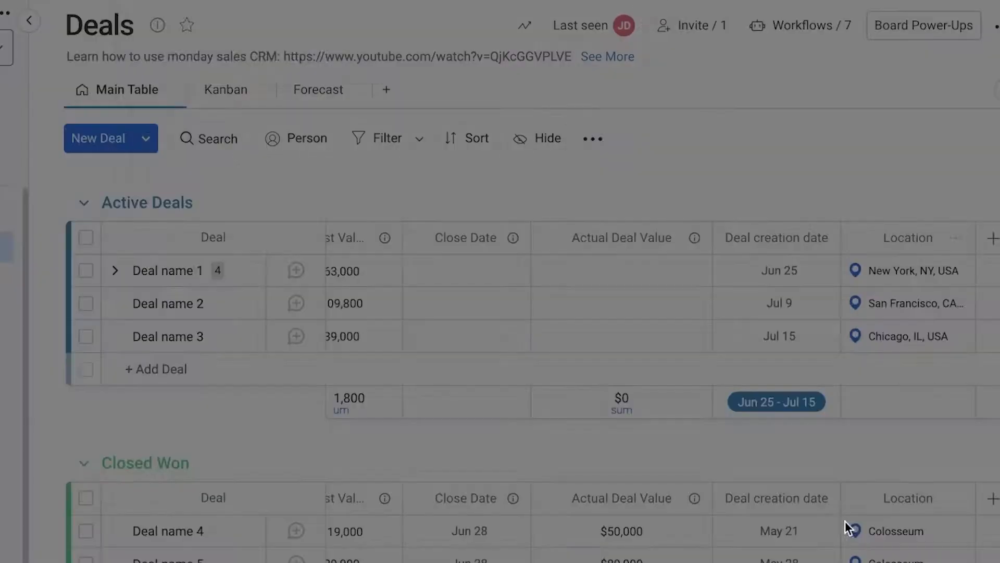
pyautogui.click(615, 129)
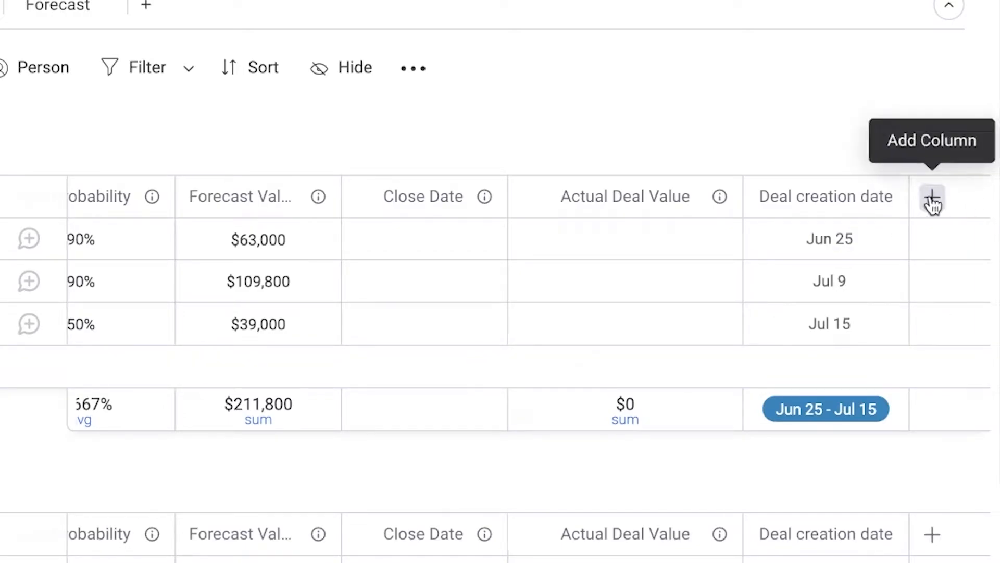
# - Add a Numbers column named "Invested by us" after the Deal creation date column and dismiss the column deletion notice
pyautogui.click(932, 200)
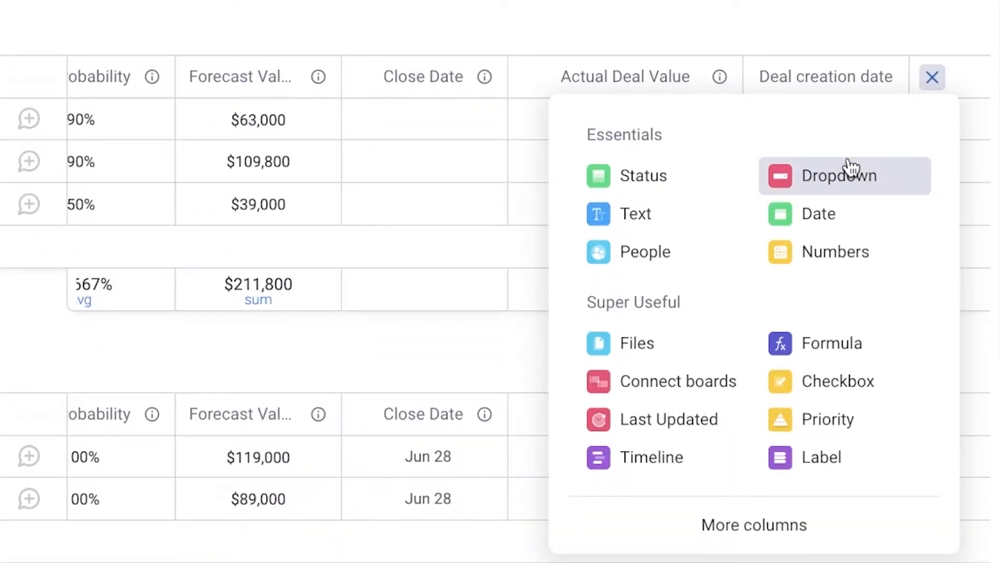
pyautogui.click(799, 265)
pyautogui.click(848, 83)
pyautogui.write('Invested by us')
pyautogui.press('Return')
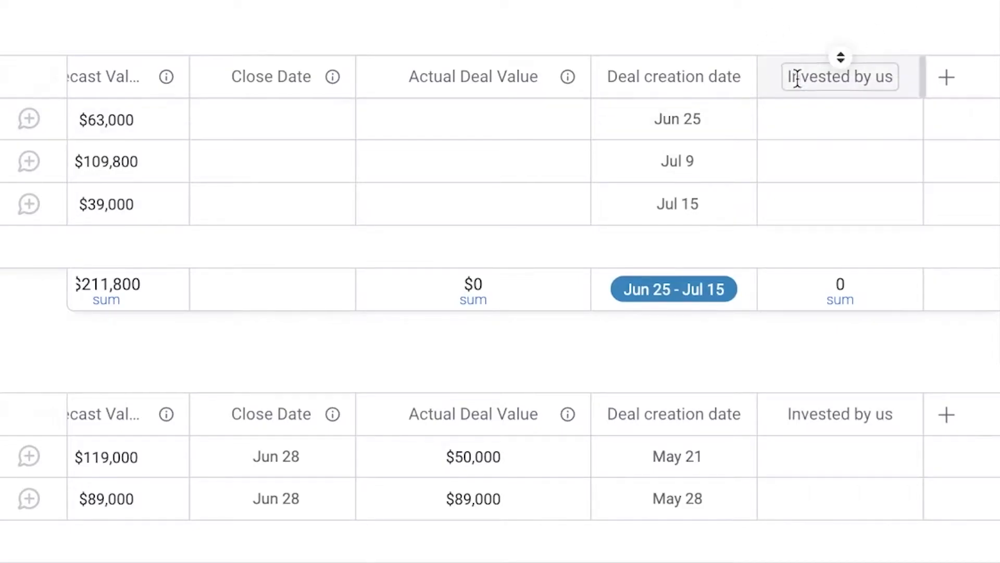
pyautogui.click(854, 118)
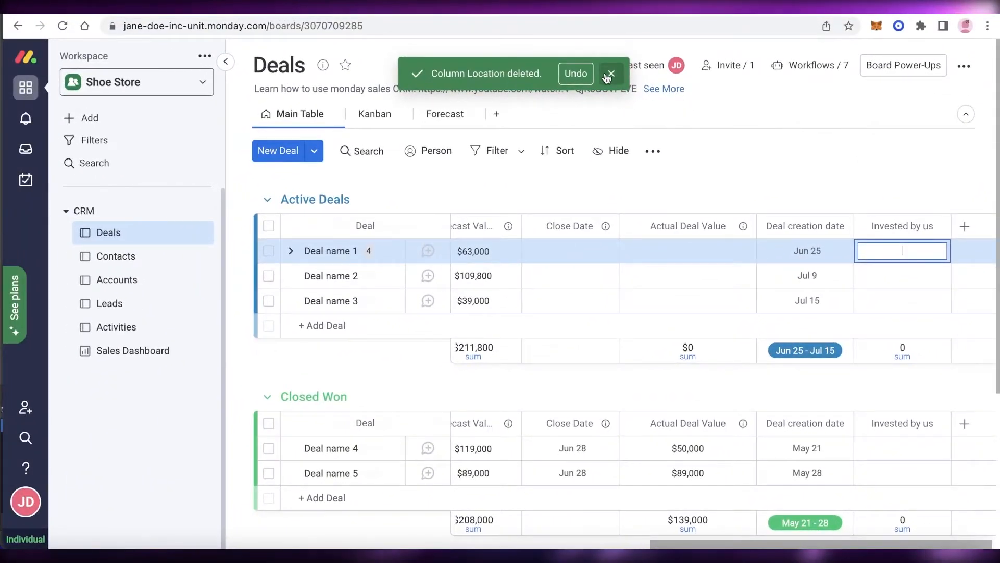
pyautogui.click(608, 75)
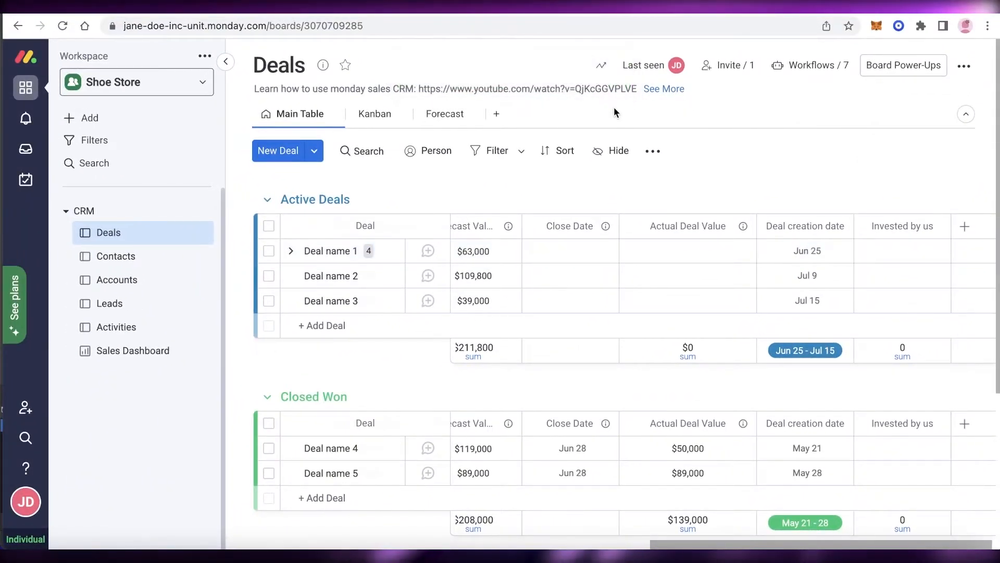
# - Customize the "Invested by us" column to use the dollar ($) unit
pyautogui.scroll(-4, 898, 234)
pyautogui.scroll(4, 897, 230)
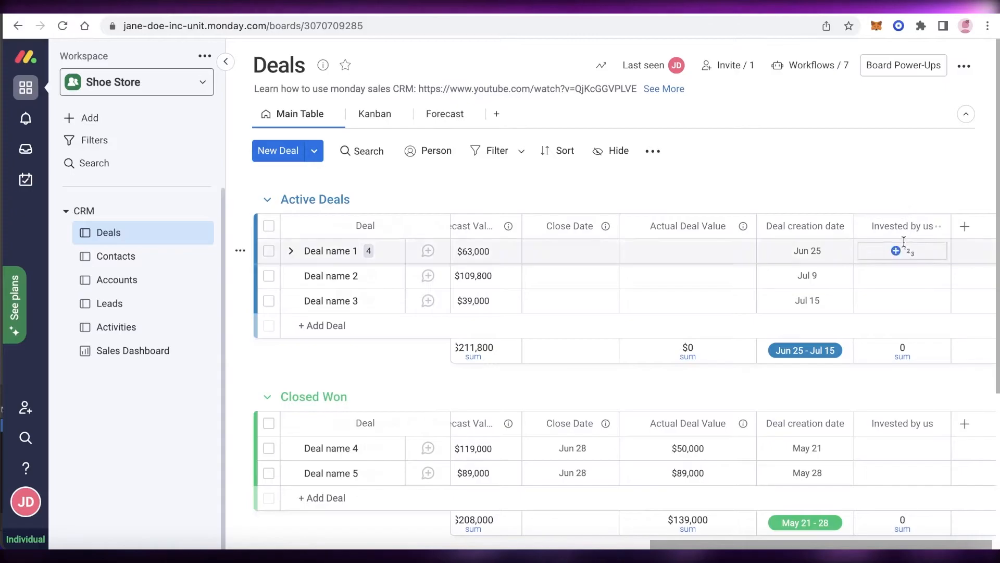
pyautogui.click(937, 228)
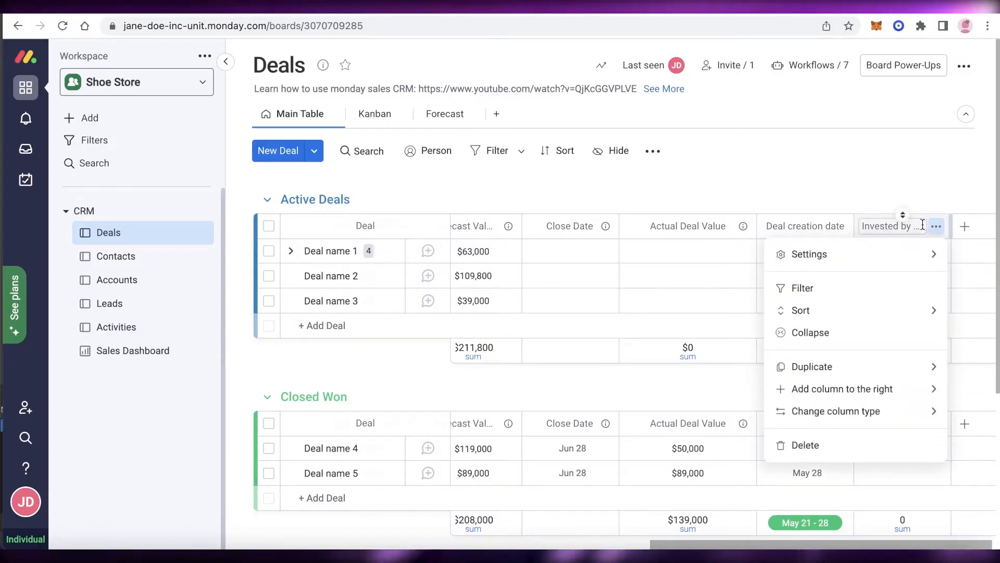
pyautogui.click(923, 225)
pyautogui.click(937, 227)
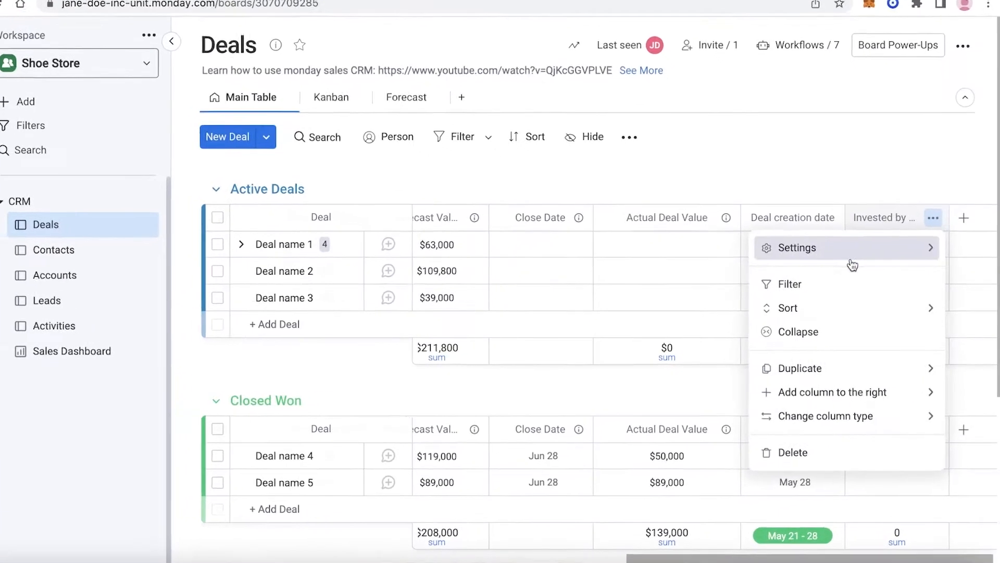
pyautogui.moveTo(833, 255)
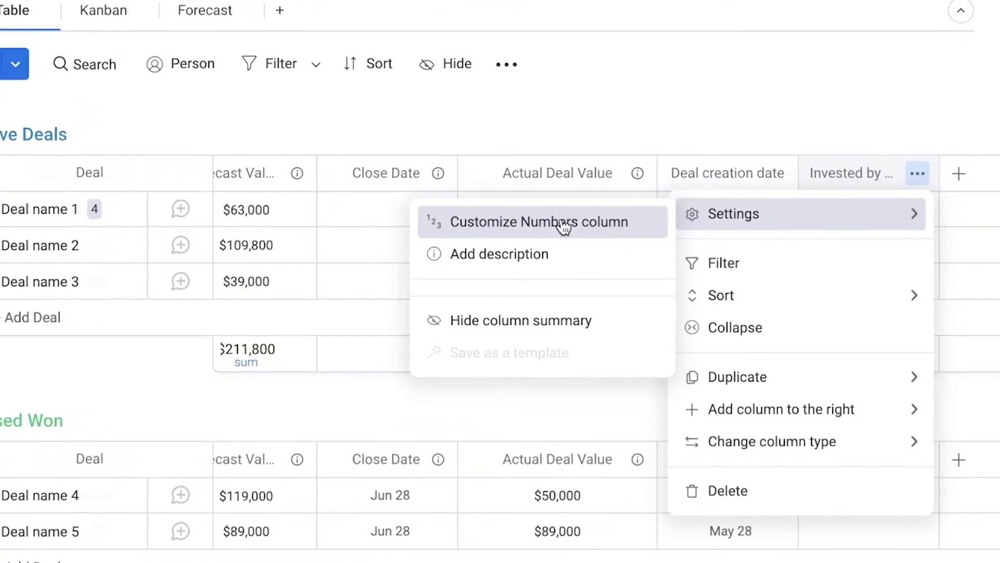
pyautogui.click(563, 227)
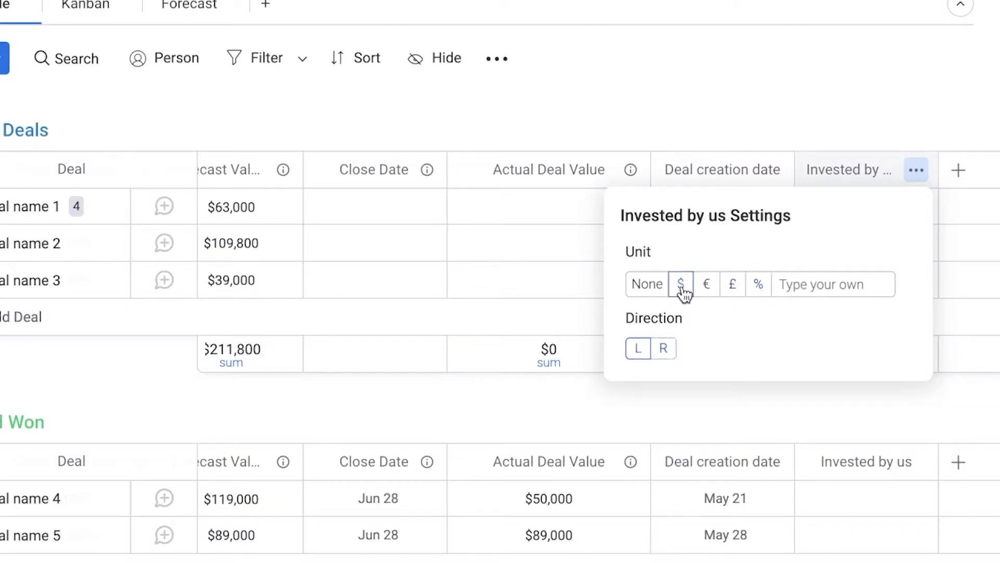
pyautogui.click(854, 31)
# - Enter 90 as the "Invested by us" amount for Deal name 1
pyautogui.click(857, 241)
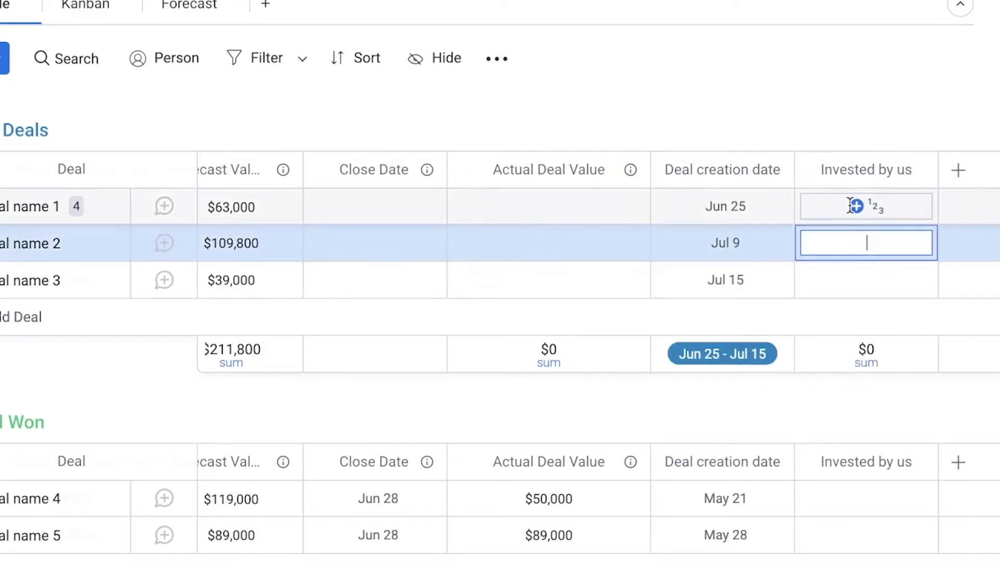
pyautogui.click(852, 205)
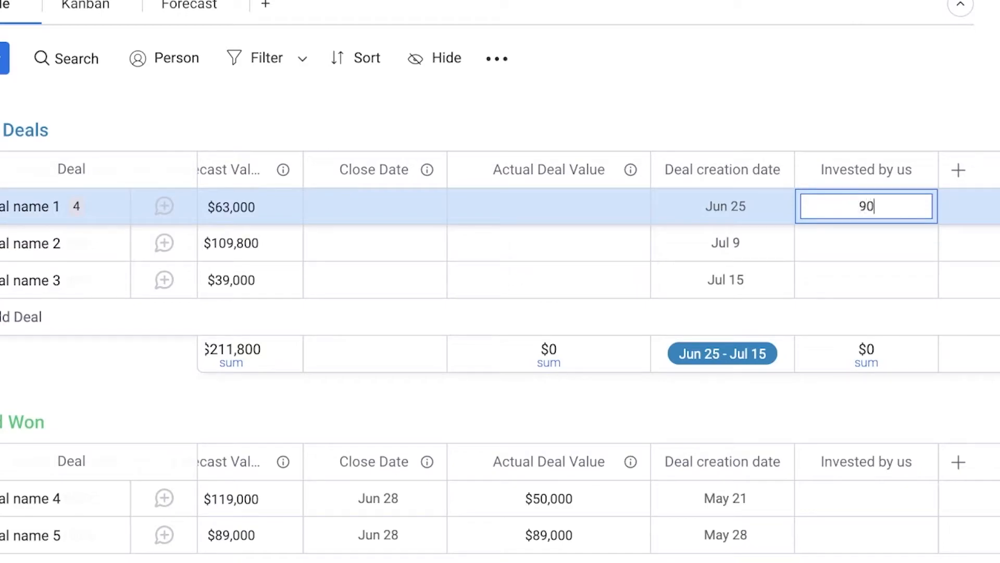
pyautogui.press('Return')
# - Examine the summary unit and function options of the "Invested by us" column in the Active Deals group, leaving them as they are
pyautogui.scroll(-3, 737, 67)
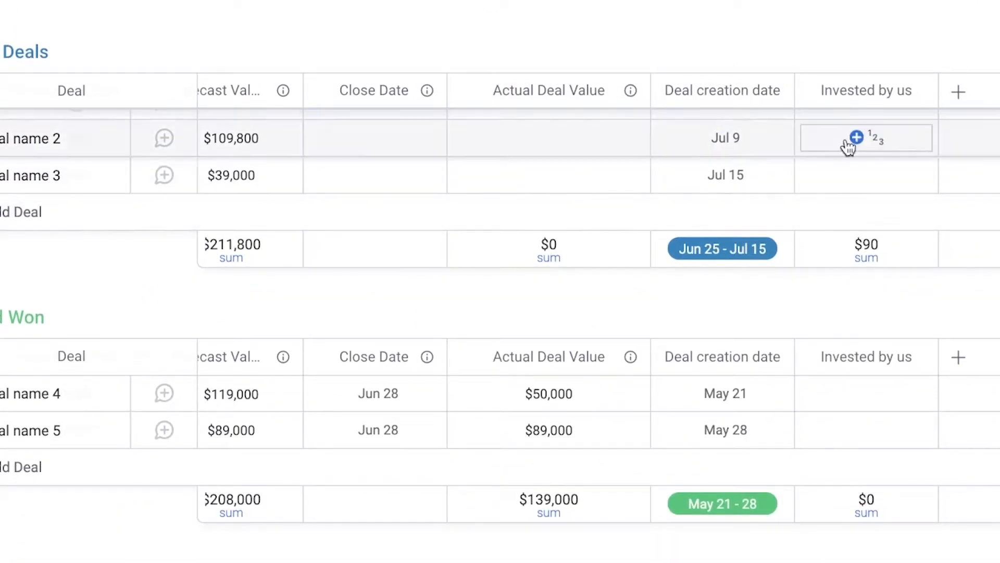
pyautogui.click(837, 250)
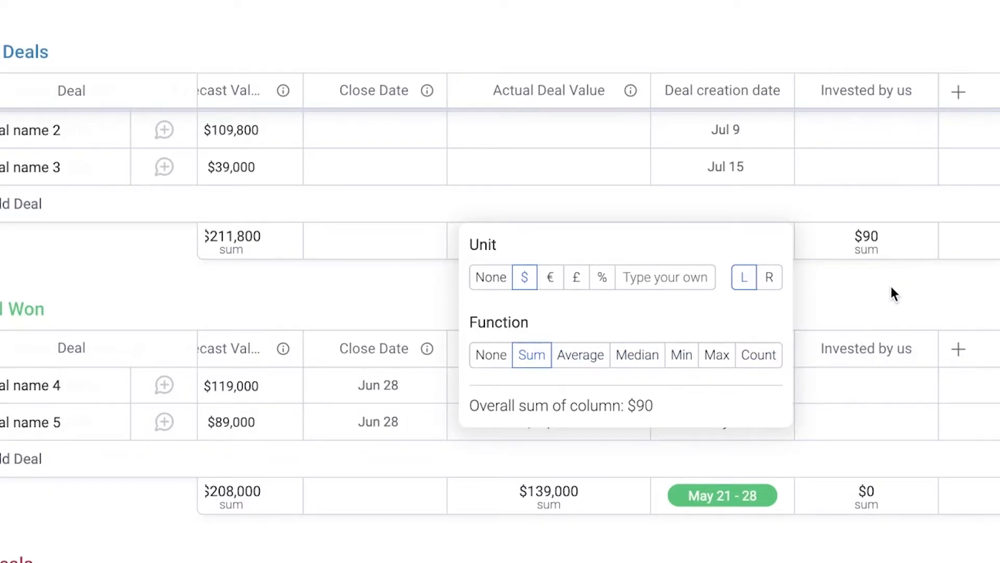
pyautogui.scroll(3, 894, 285)
pyautogui.click(503, 131)
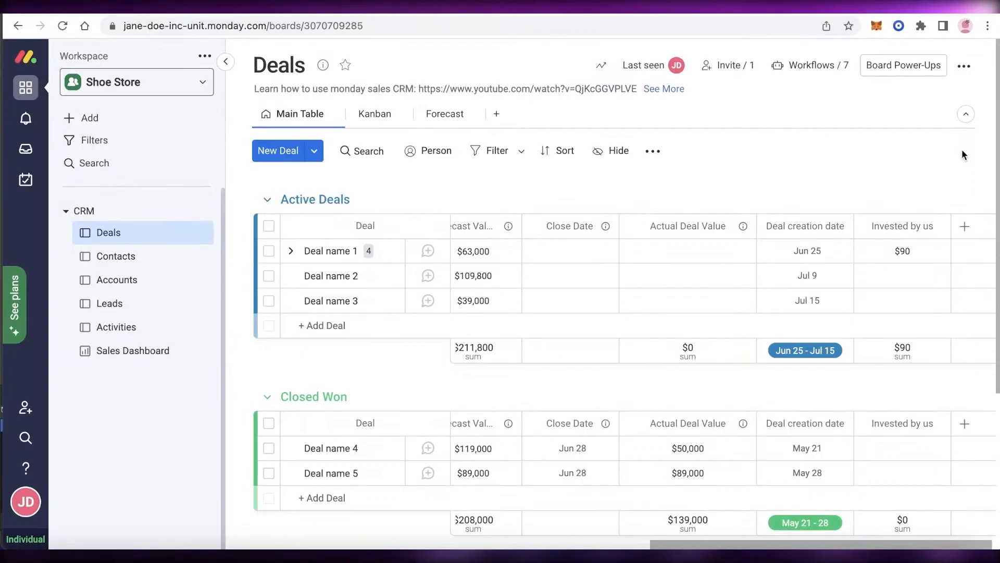
pyautogui.scroll(-5, 954, 128)
pyautogui.scroll(3, 584, 292)
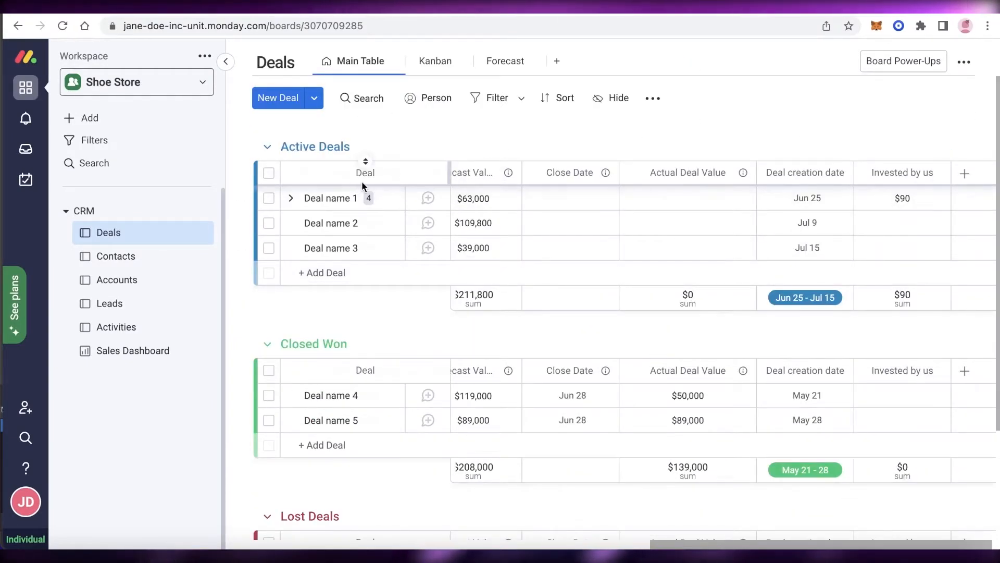
# - View the Contacts and Accounts boards, collapse and re-expand the CRM folder, and return to the Deals board
pyautogui.click(134, 251)
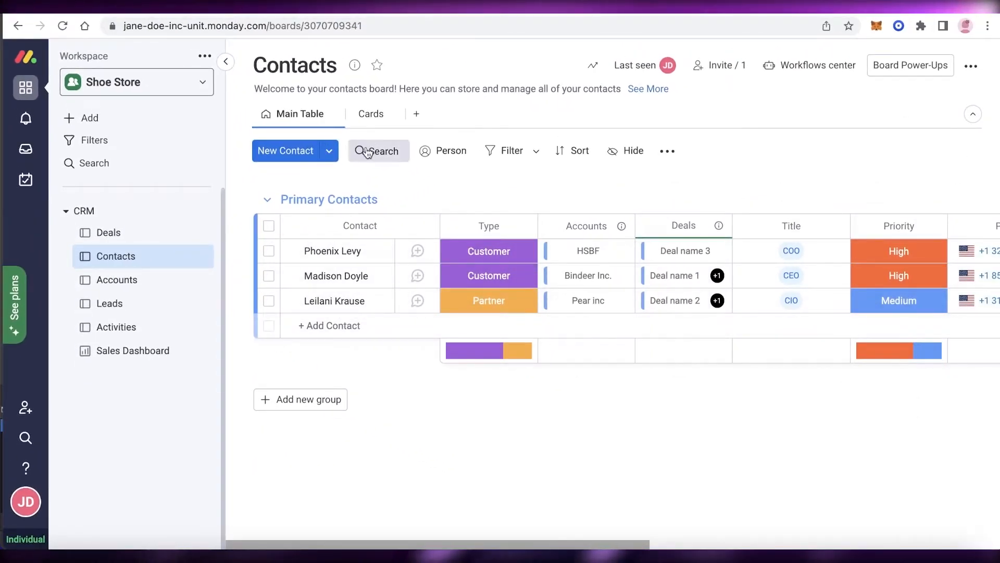
pyautogui.click(138, 282)
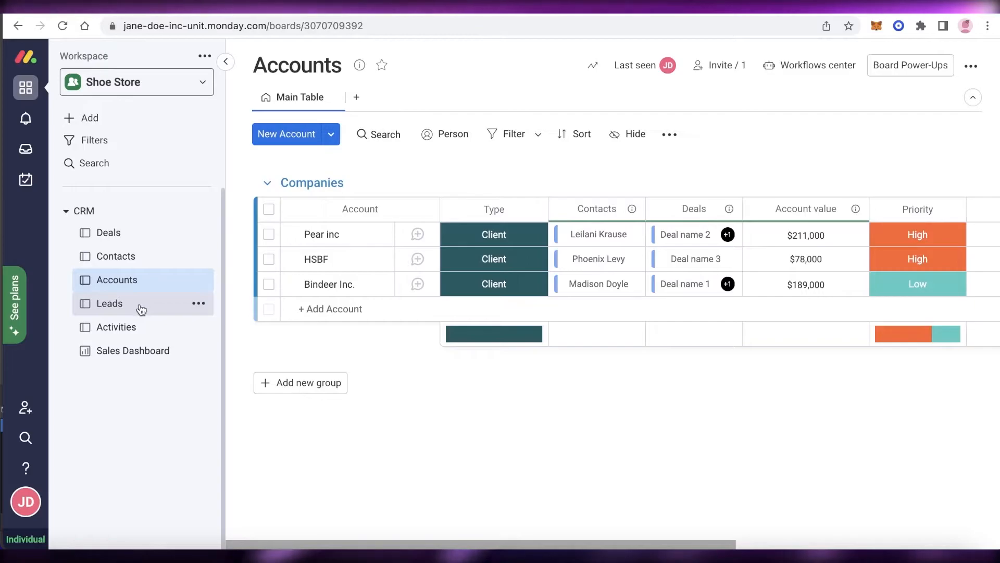
pyautogui.click(134, 213)
pyautogui.click(134, 213)
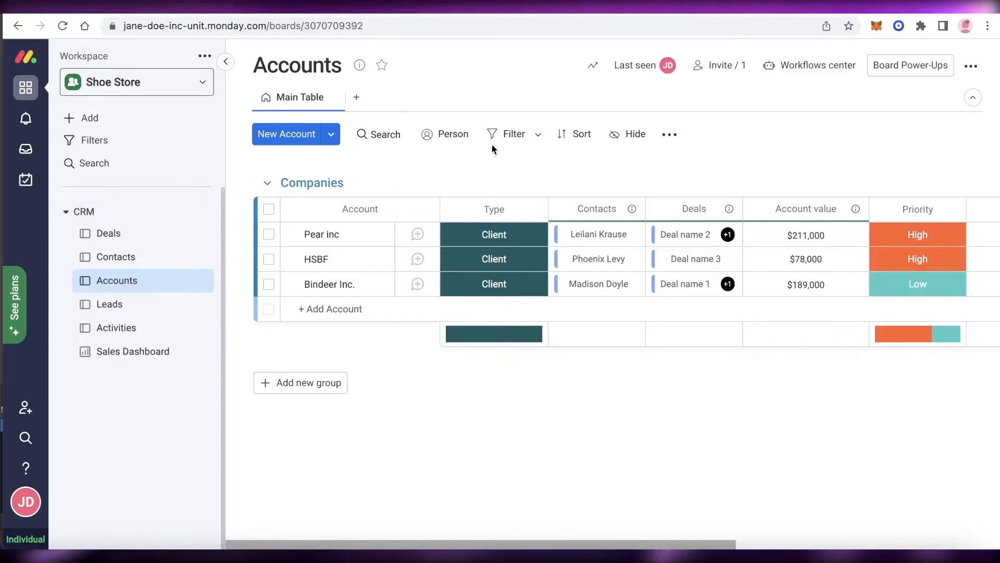
pyautogui.click(131, 242)
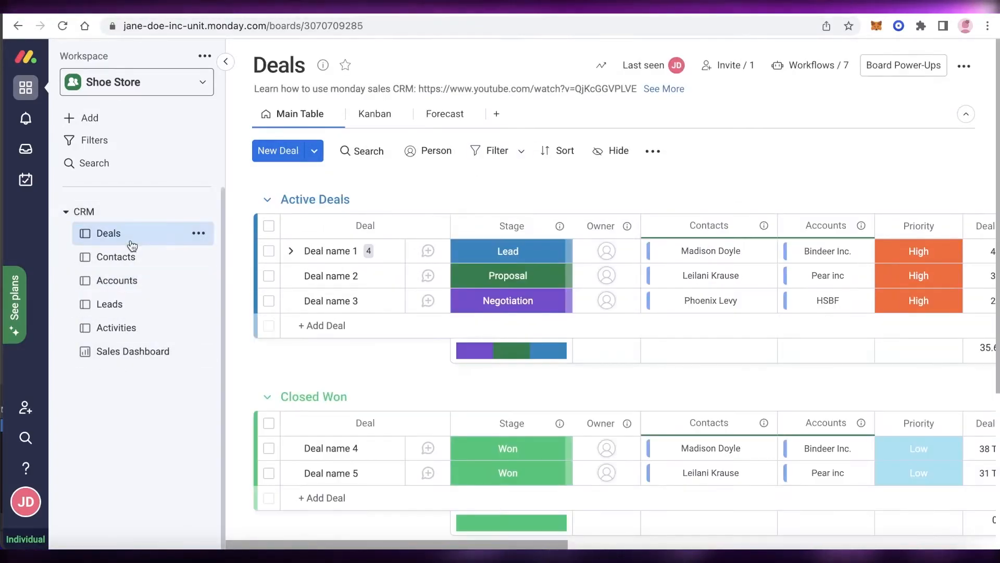
# - Create a doc in the CRM folder from the "Start from scratch workdoc" template
pyautogui.click(110, 213)
pyautogui.click(116, 213)
pyautogui.click(202, 211)
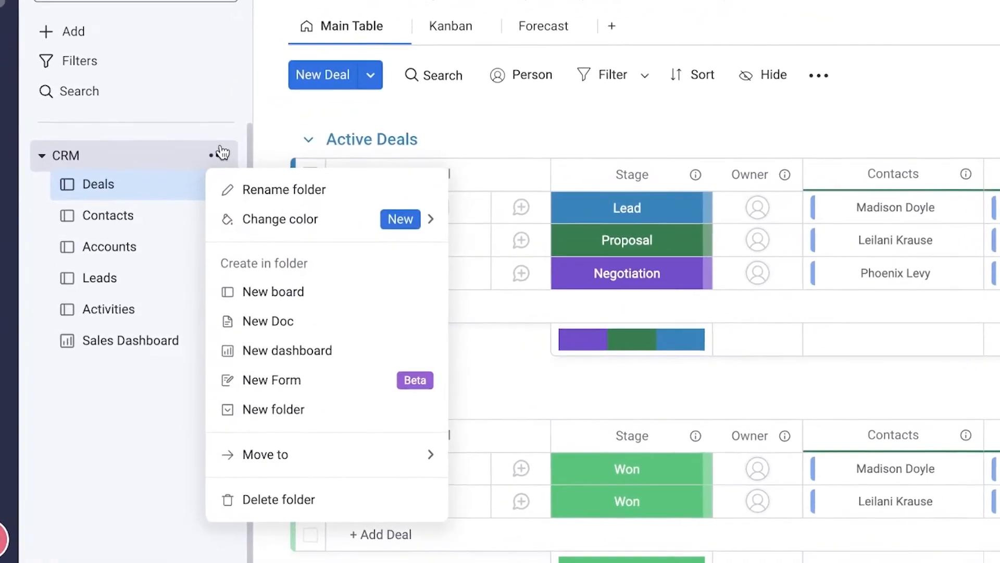
pyautogui.click(297, 282)
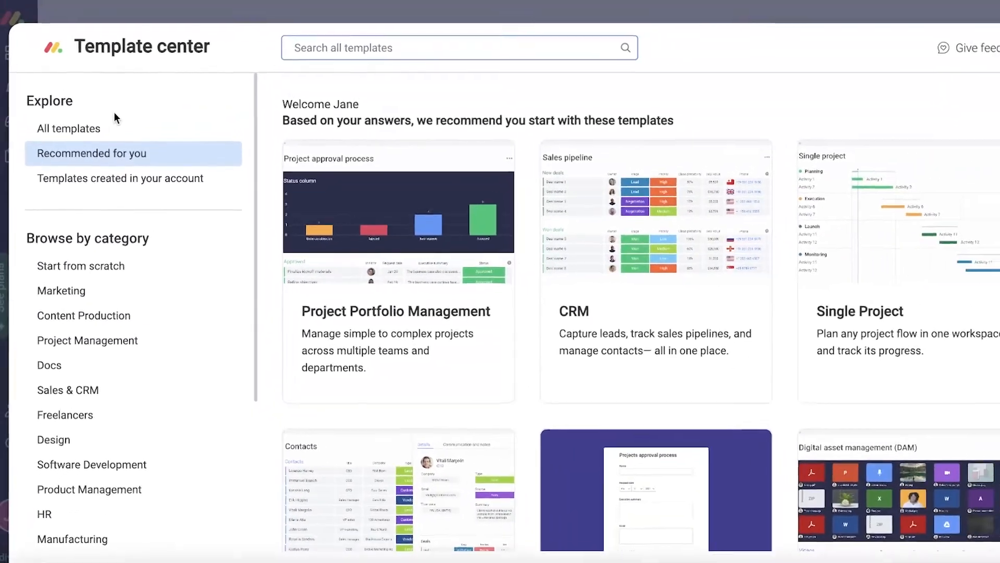
pyautogui.click(95, 58)
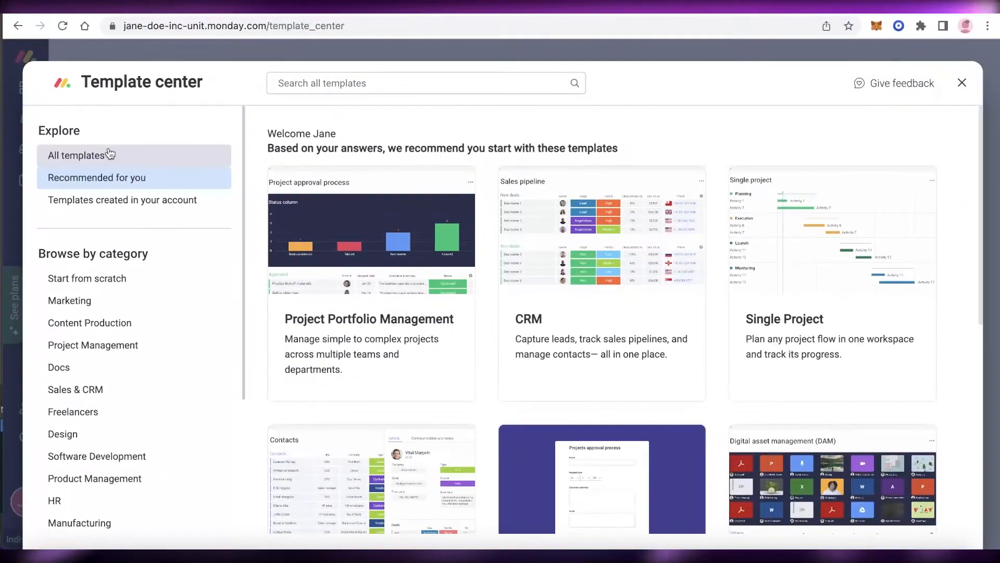
pyautogui.click(87, 278)
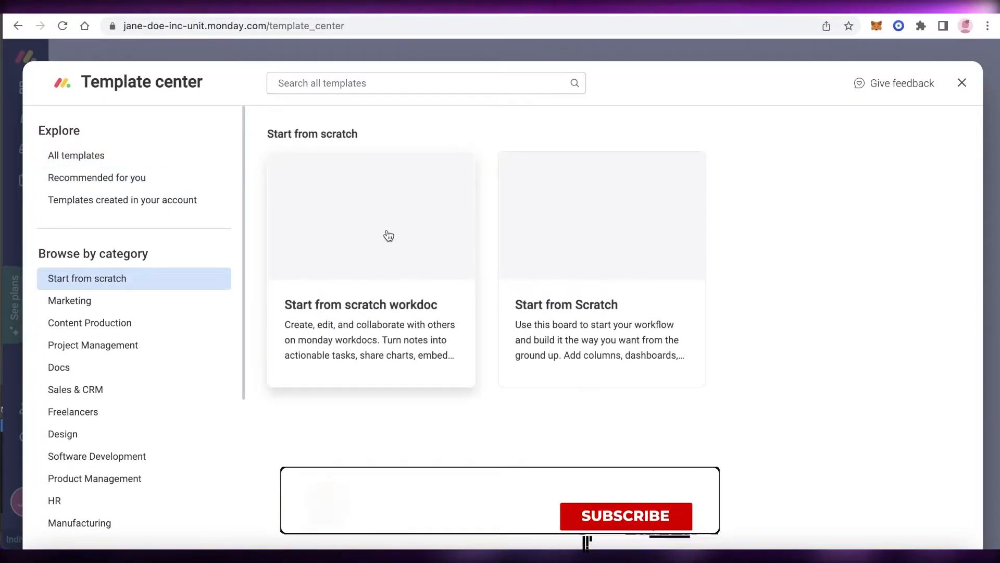
pyautogui.click(386, 232)
pyautogui.click(830, 165)
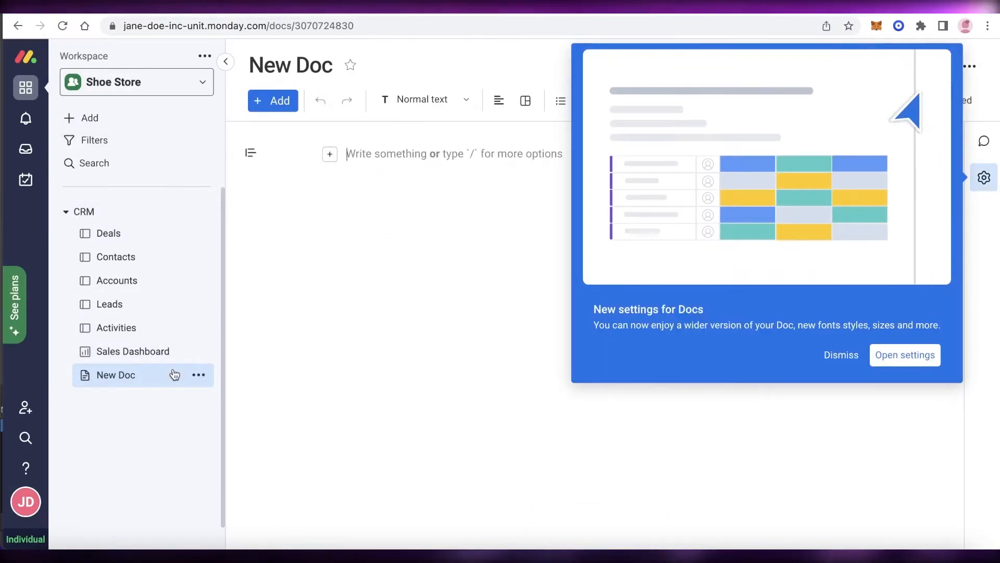
# - Delete the new doc from the CRM folder and return to the Deals board
pyautogui.click(201, 376)
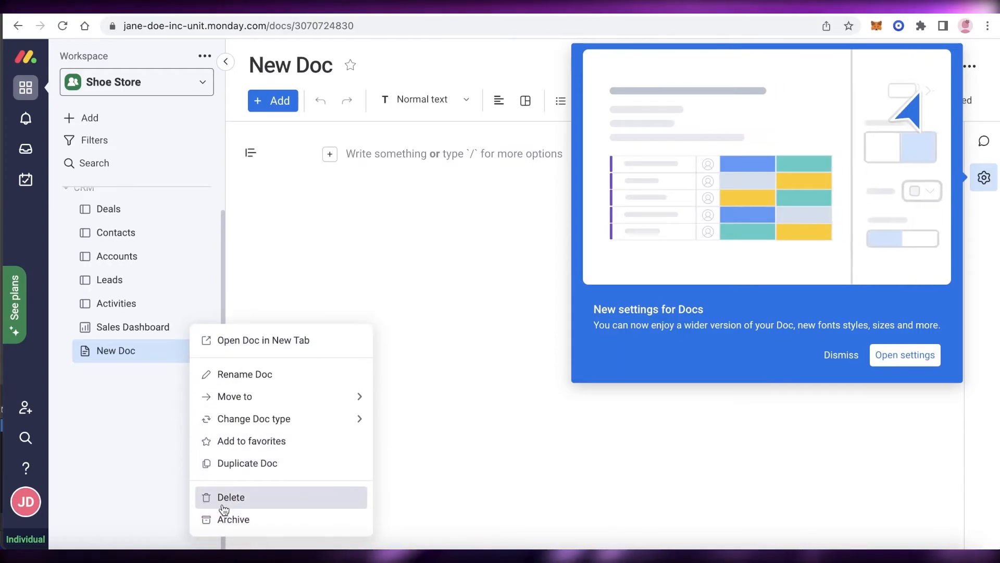
pyautogui.click(225, 497)
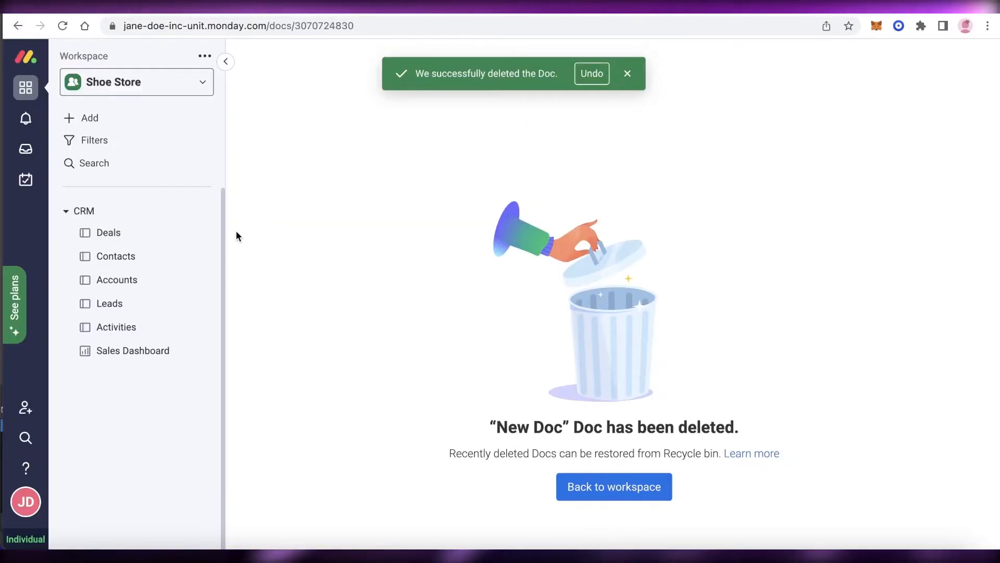
pyautogui.click(124, 234)
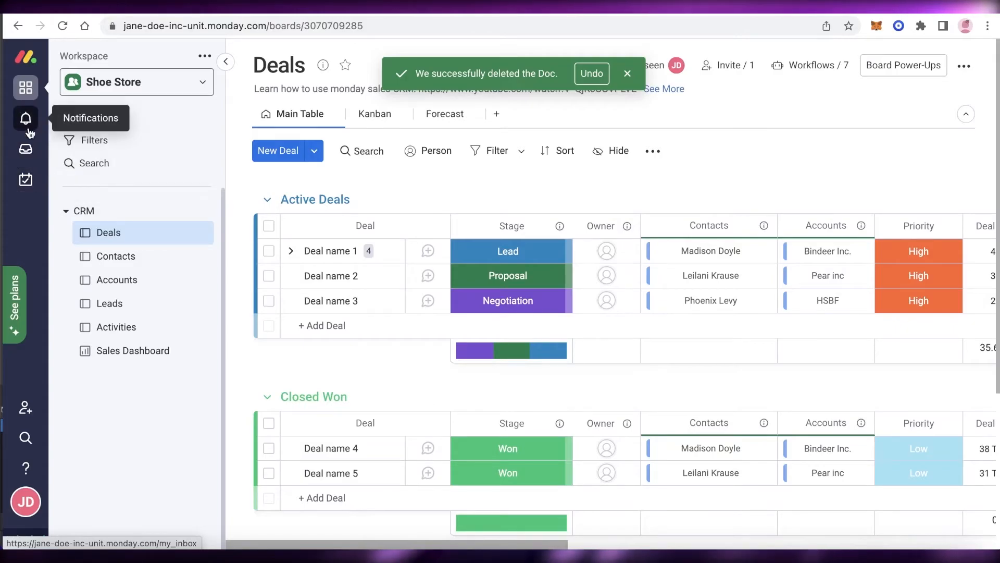
# - View the Contacts and Leads boards, and examine the column types available for the Deals board without adding one
pyautogui.click(127, 256)
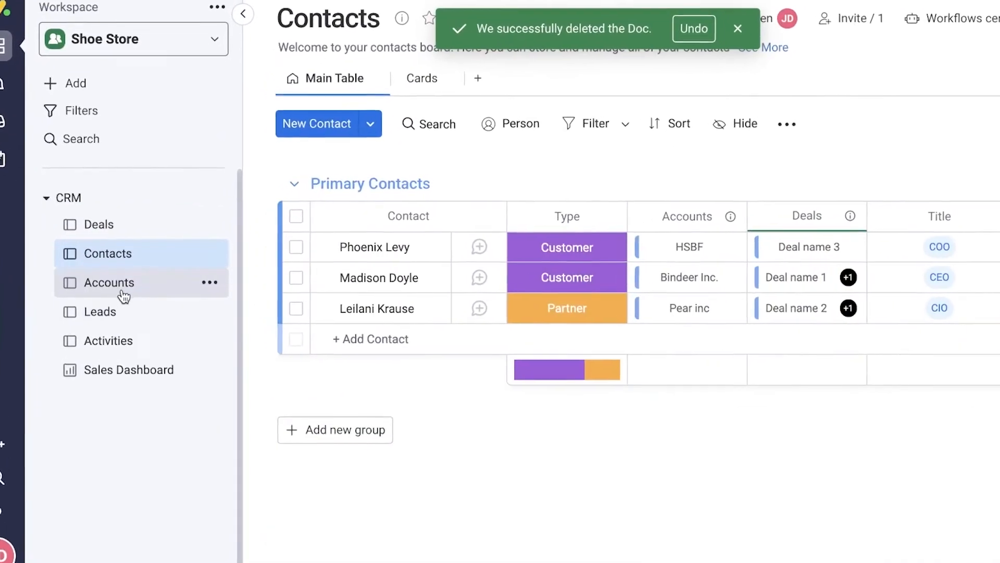
pyautogui.click(111, 312)
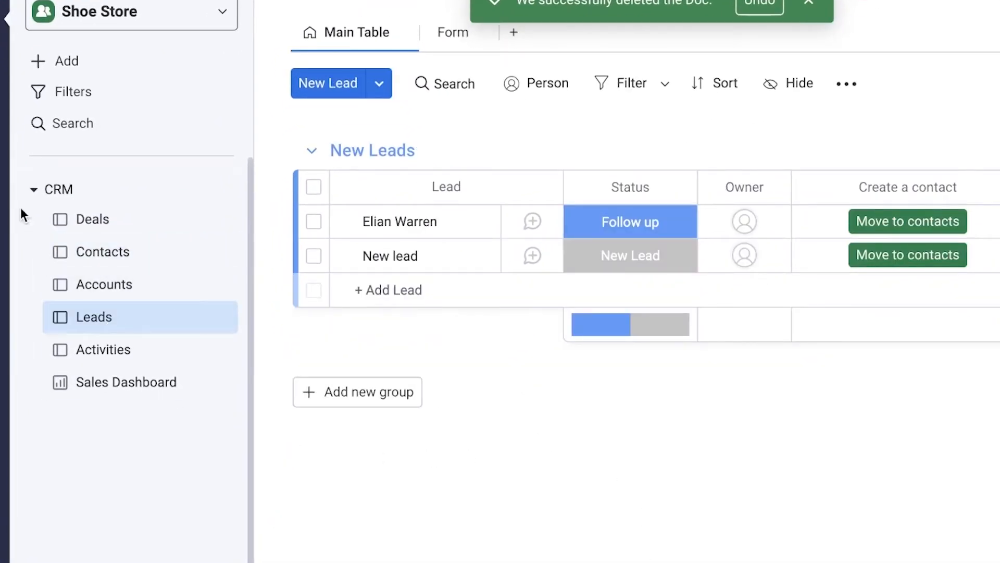
pyautogui.click(76, 221)
pyautogui.hscroll(15, 781, 313)
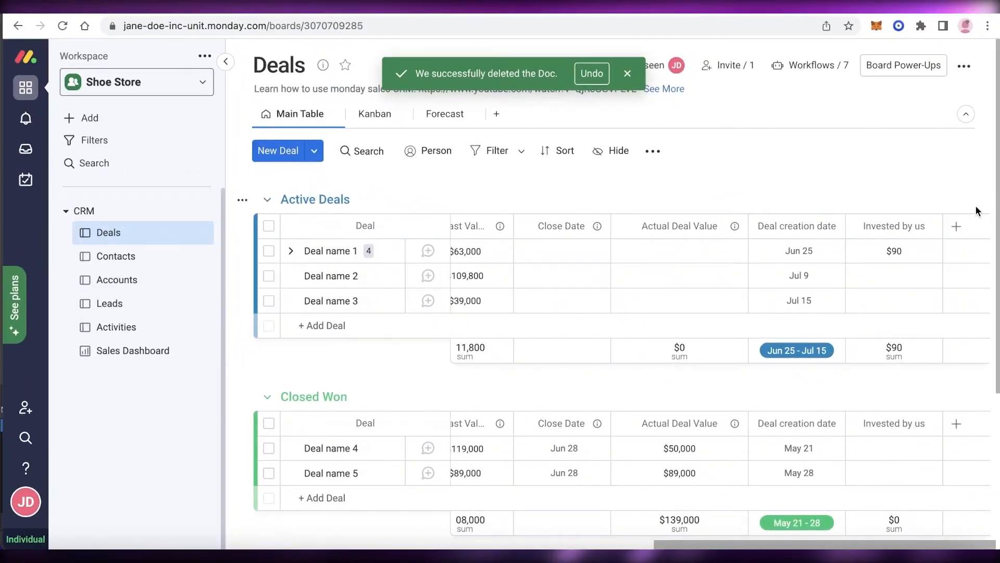
pyautogui.click(956, 225)
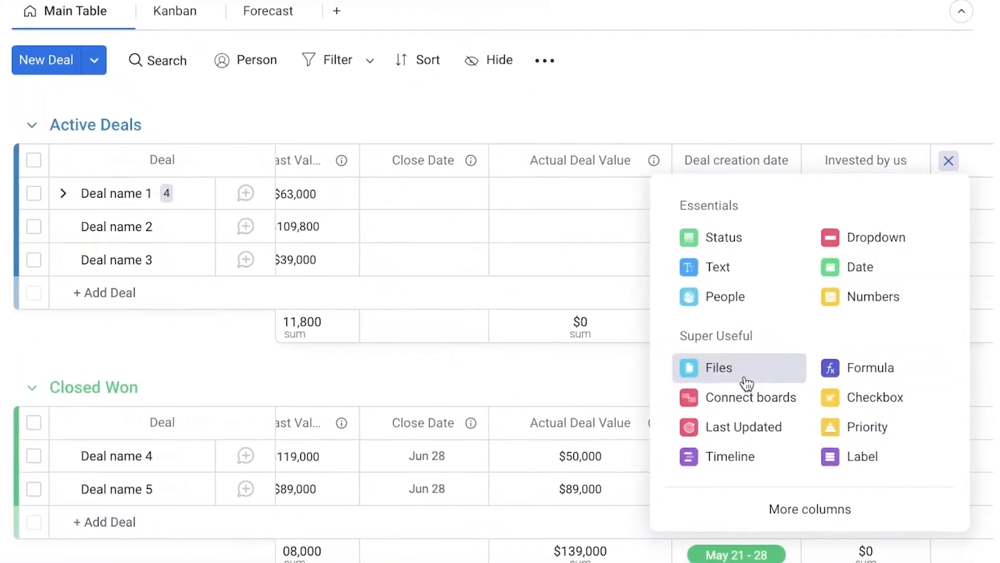
pyautogui.click(976, 155)
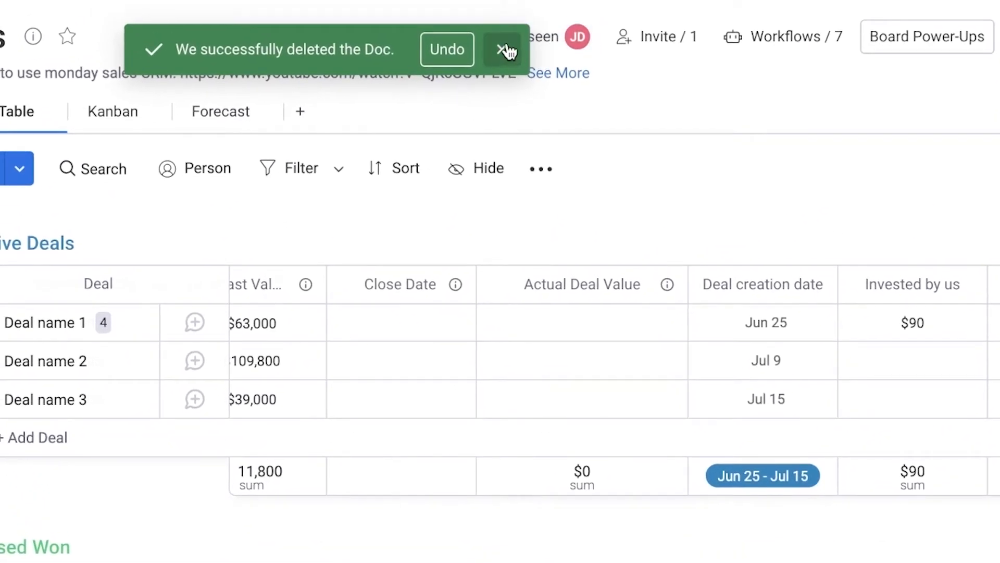
pyautogui.click(502, 50)
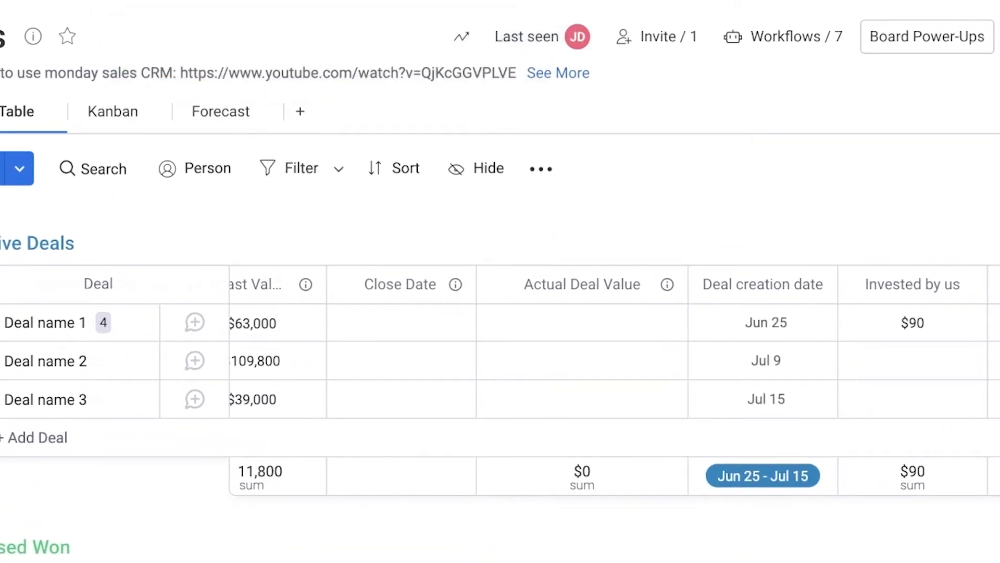
# - View the Deals board's Kanban and Forecast views and examine the view types that can be added
pyautogui.click(146, 111)
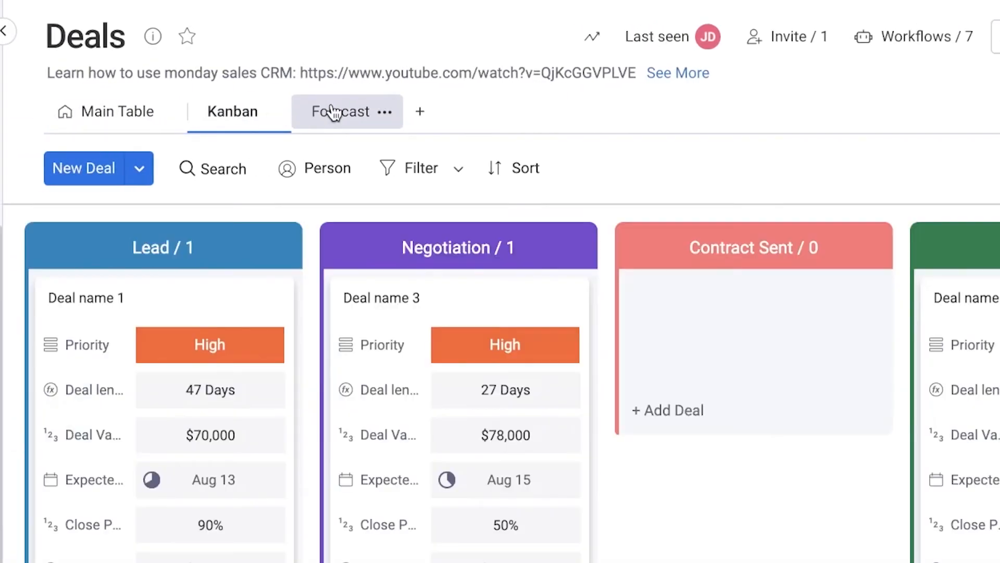
pyautogui.click(331, 111)
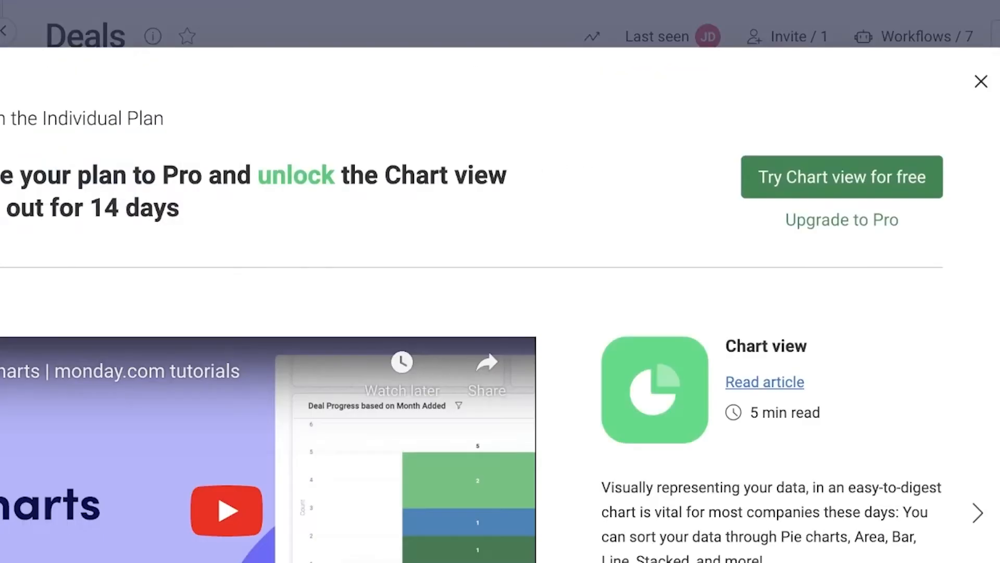
pyautogui.click(981, 82)
pyautogui.click(426, 114)
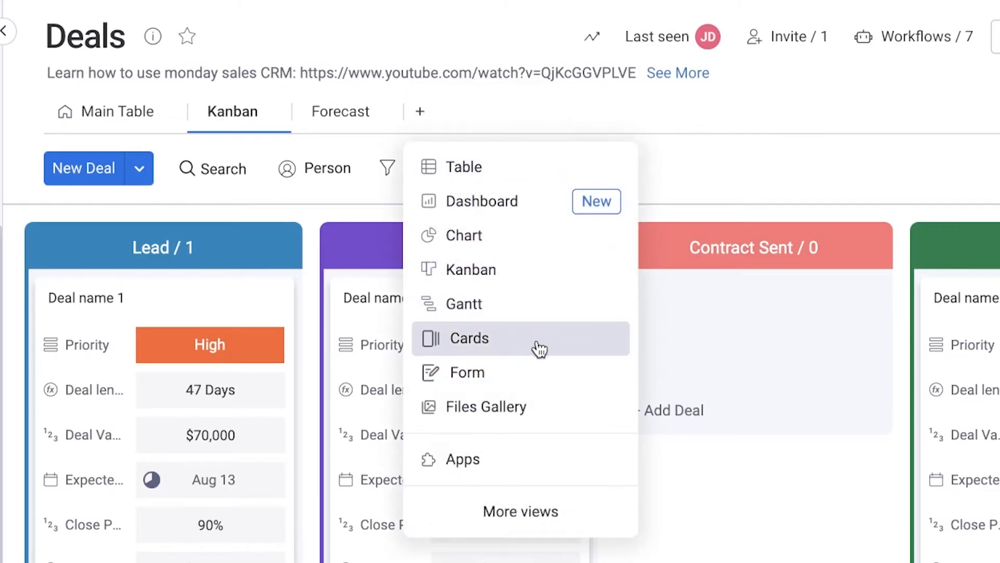
pyautogui.click(720, 176)
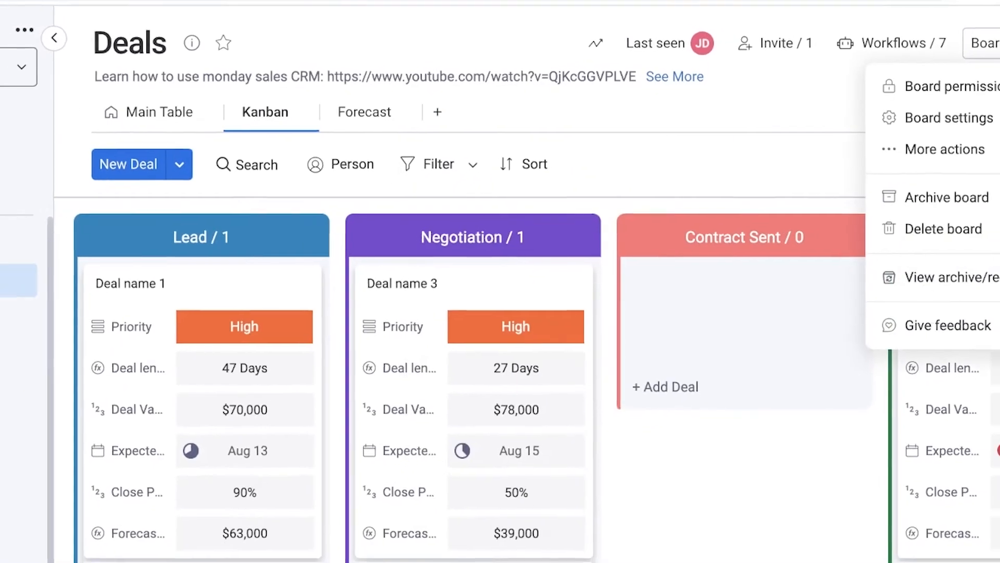
# - Examine the Deals board's settings and additional actions, leaving them unchanged
pyautogui.moveTo(895, 117)
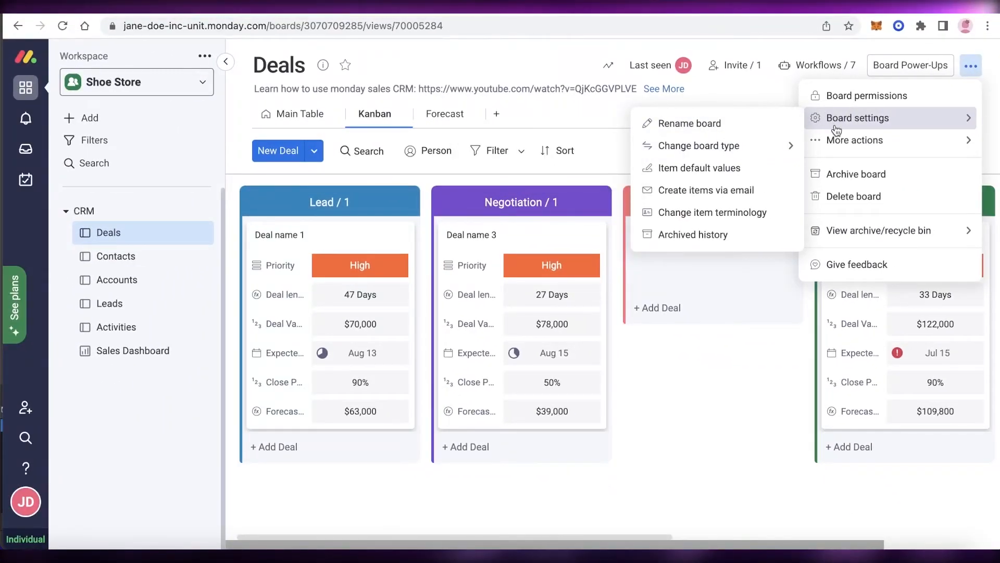
pyautogui.moveTo(845, 150)
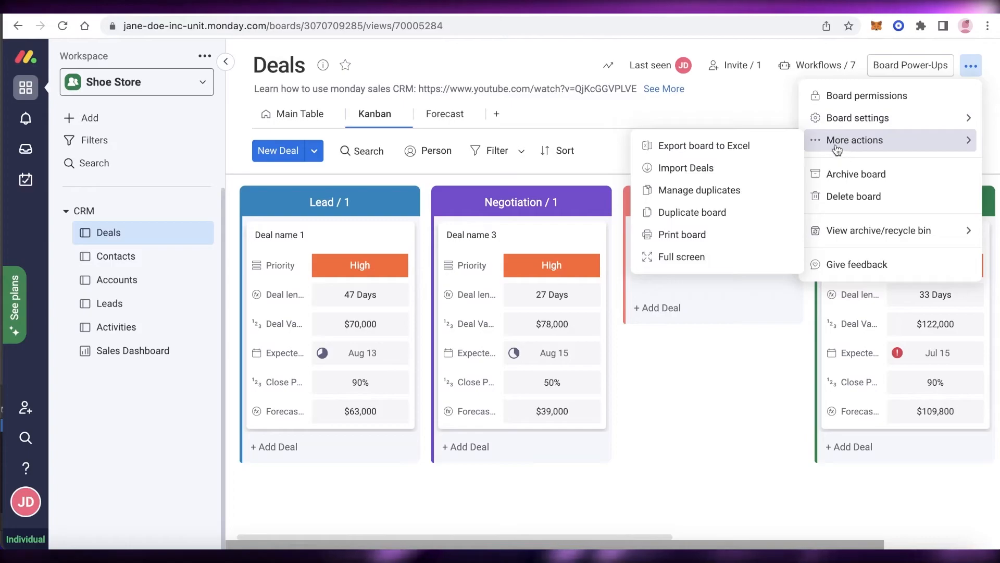
pyautogui.click(614, 110)
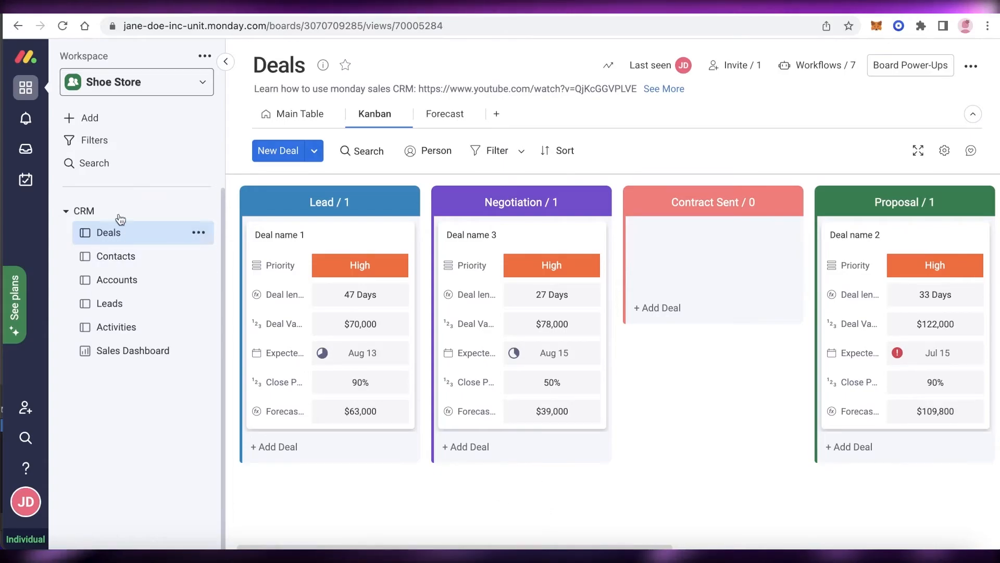
# - Create a dashboard named Files in the Shoe Store workspace and dismiss its introductory tip
pyautogui.click(172, 74)
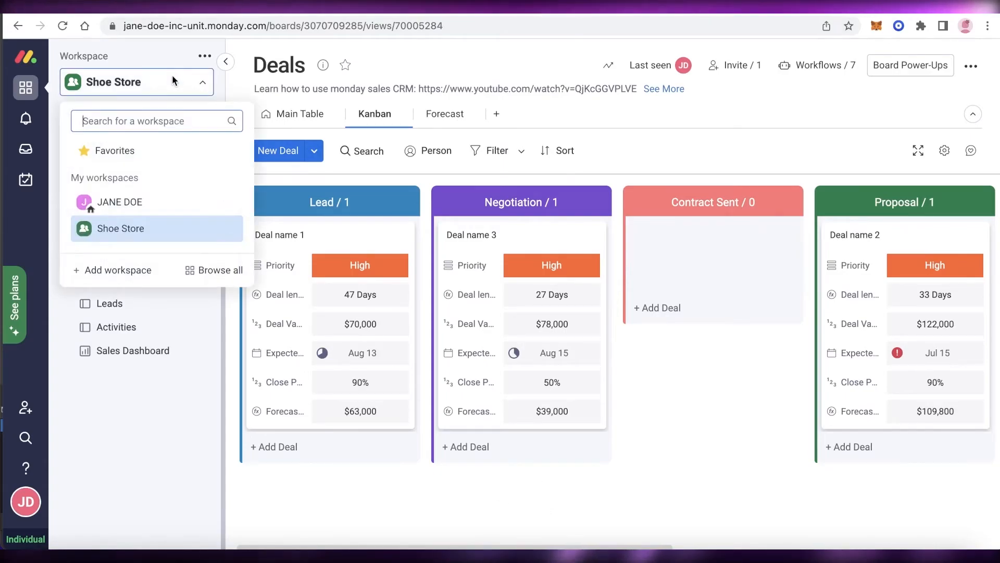
pyautogui.click(102, 227)
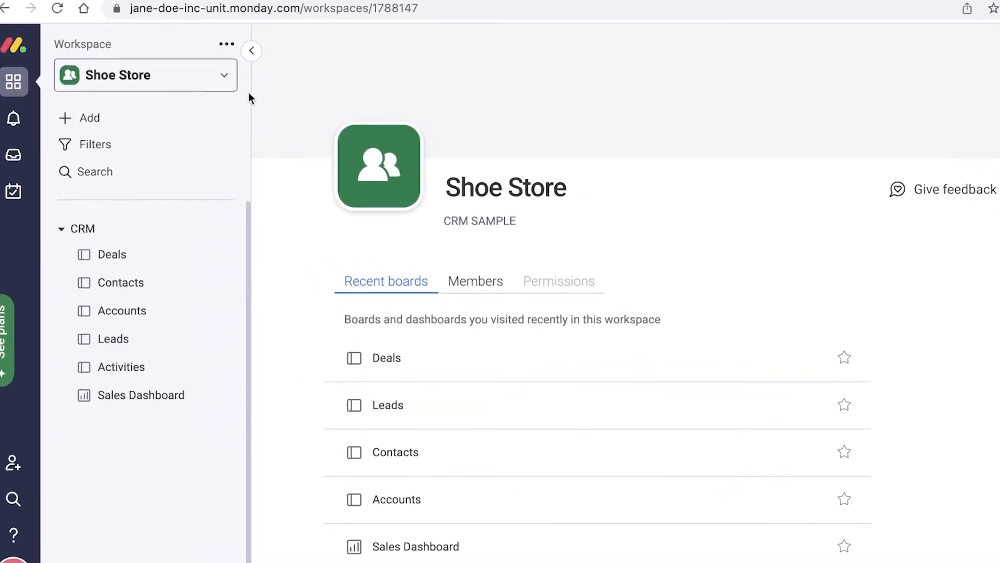
pyautogui.click(172, 119)
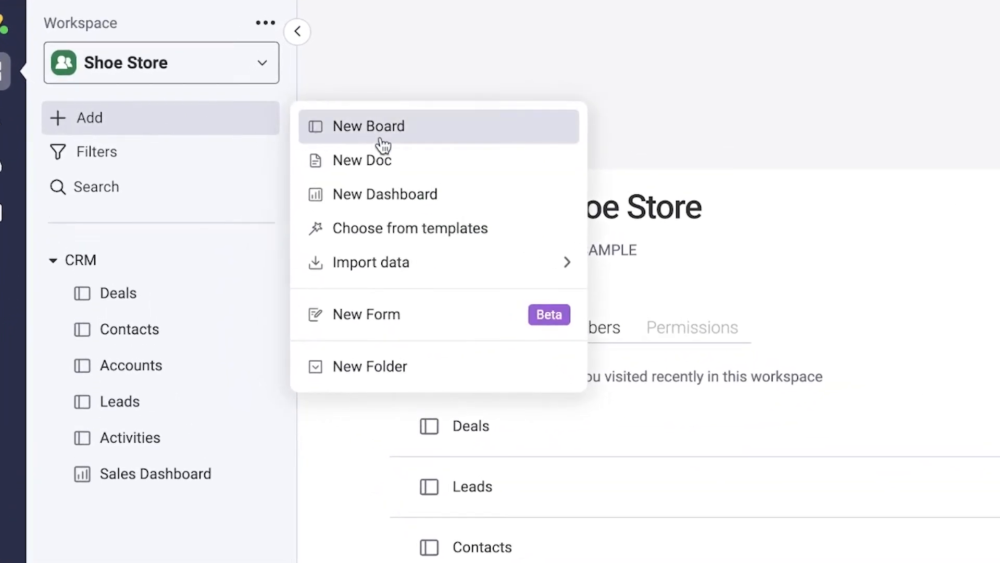
pyautogui.click(353, 194)
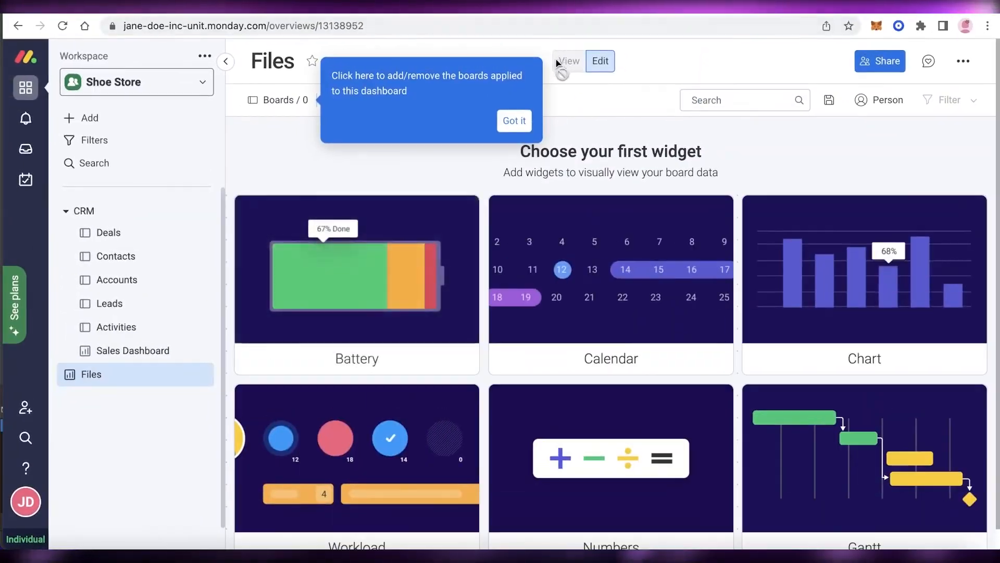
pyautogui.click(514, 121)
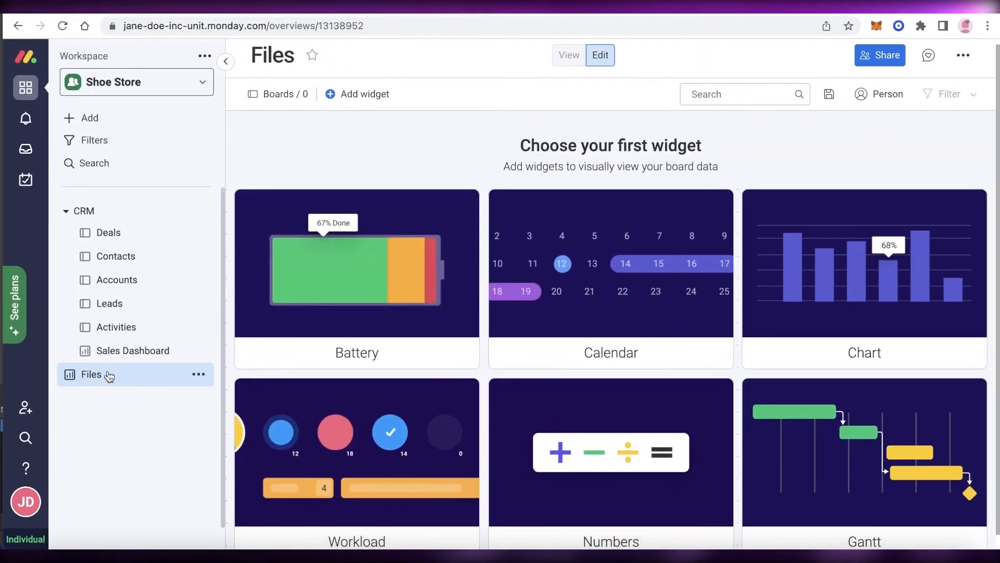
# - Delete the Files dashboard from the Shoe Store workspace
pyautogui.click(202, 374)
pyautogui.click(235, 529)
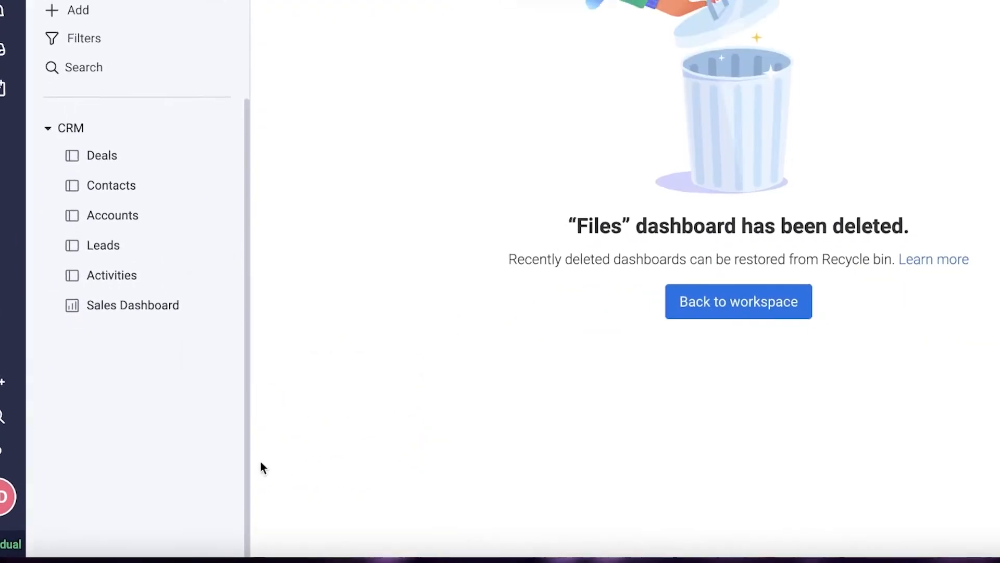
pyautogui.click(84, 41)
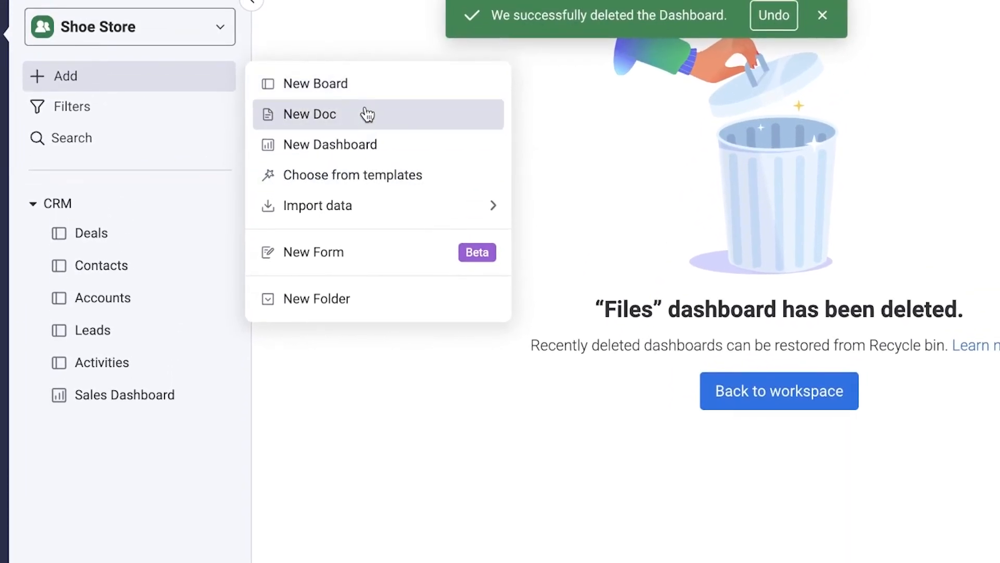
pyautogui.click(365, 112)
pyautogui.click(830, 185)
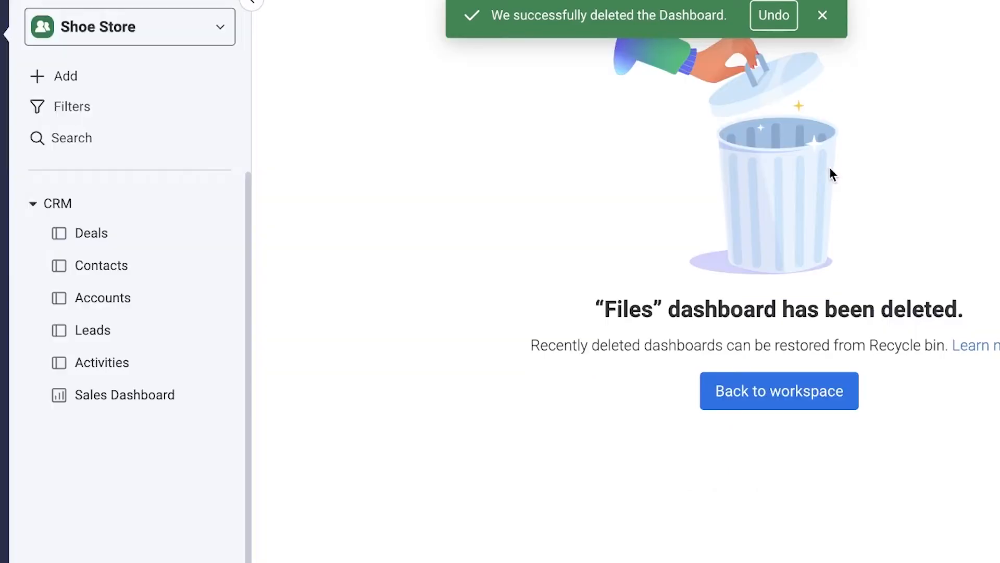
# - View the Shoe Store workspace's overview page, checking its recent boards and members, and dismiss the deletion notice
pyautogui.click(65, 27)
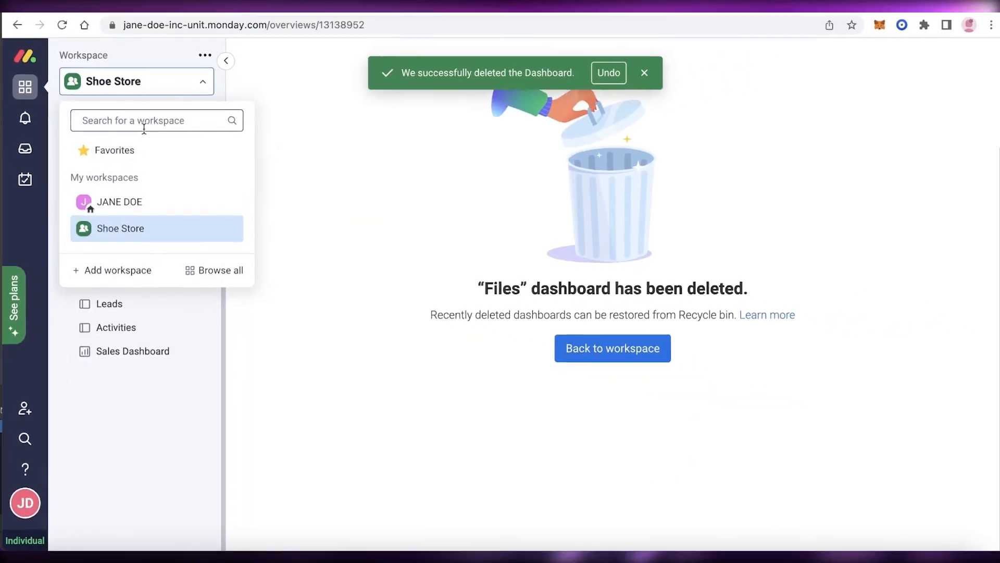
pyautogui.click(134, 85)
pyautogui.click(134, 85)
pyautogui.click(117, 229)
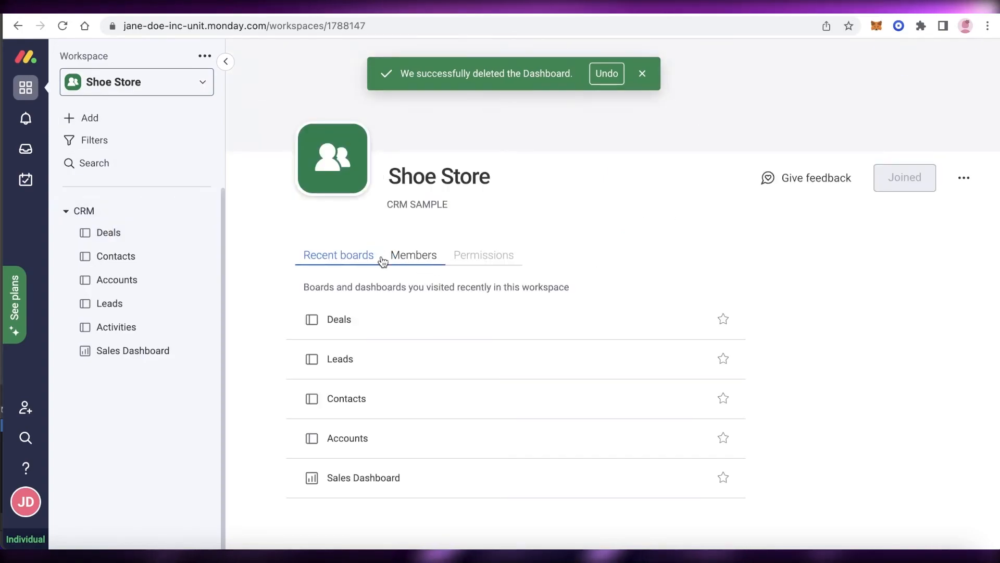
pyautogui.click(392, 259)
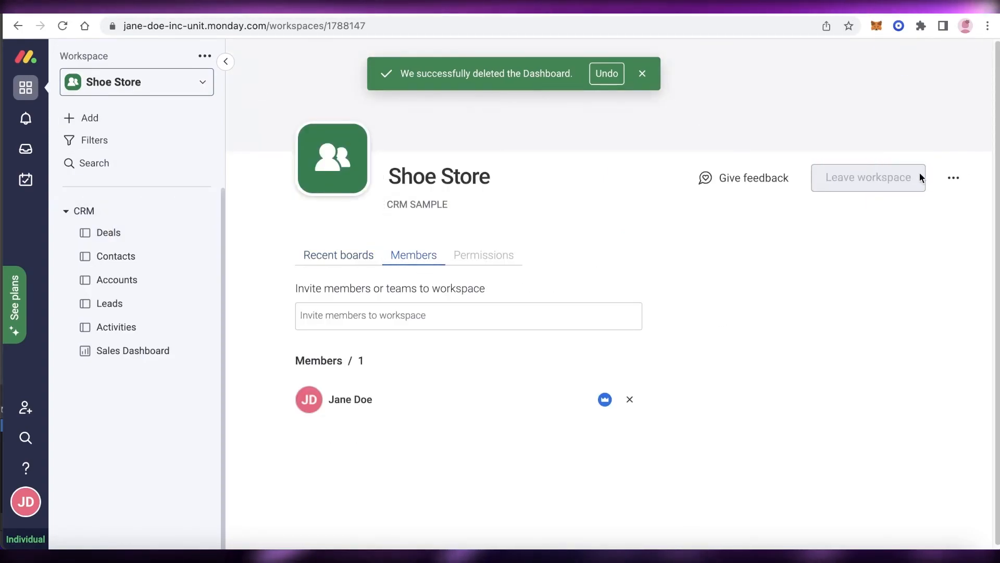
pyautogui.click(954, 177)
pyautogui.click(305, 257)
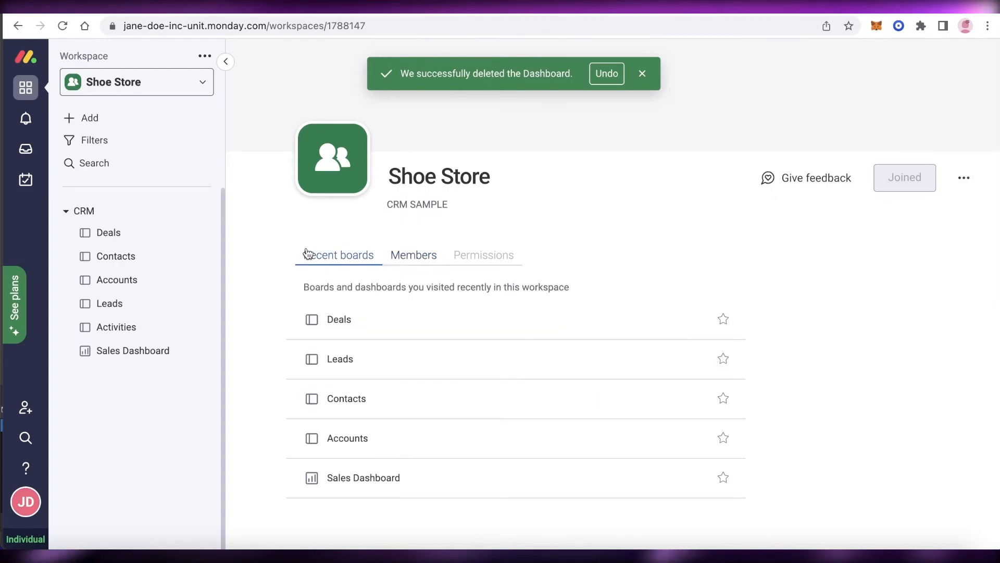
pyautogui.click(652, 76)
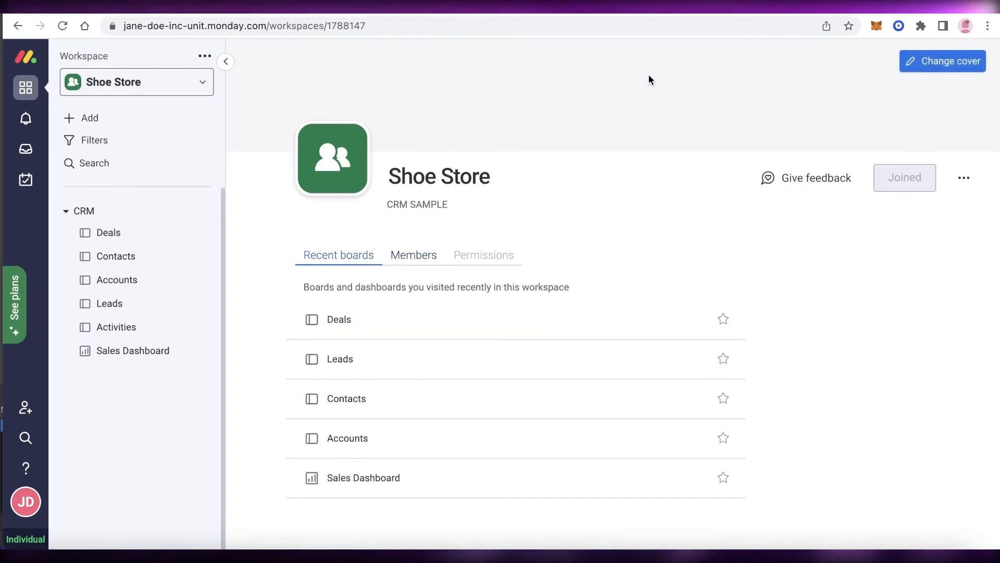
# - View the Contacts and Accounts boards and the "8 Essential CRM Features" infographic, returning to the Accounts board
pyautogui.click(146, 265)
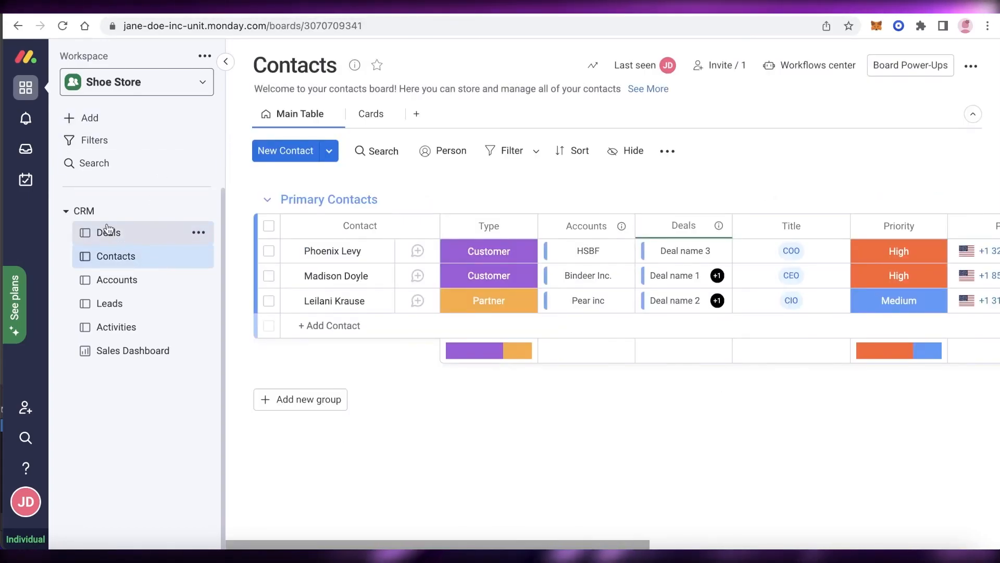
pyautogui.click(138, 284)
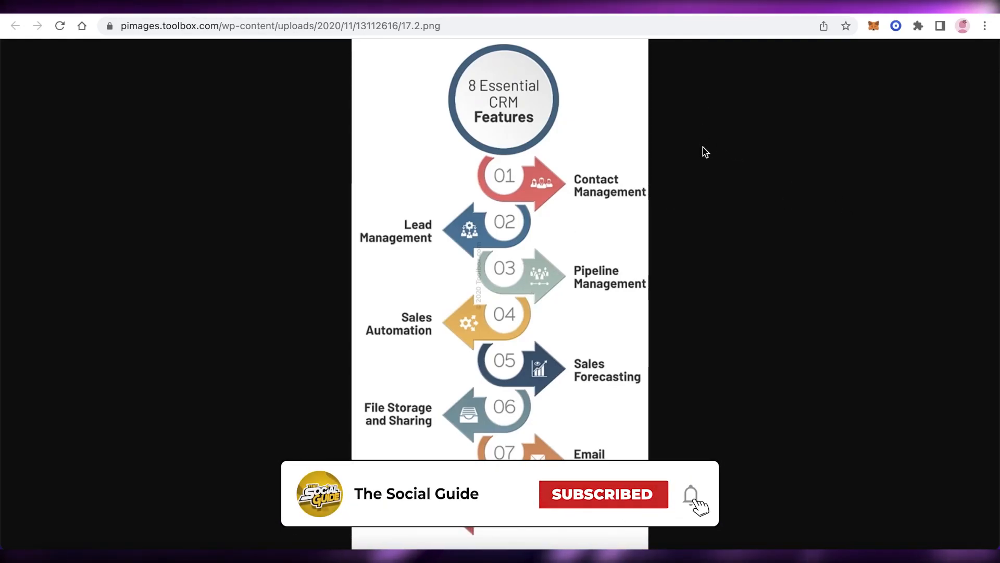
pyautogui.click(641, 13)
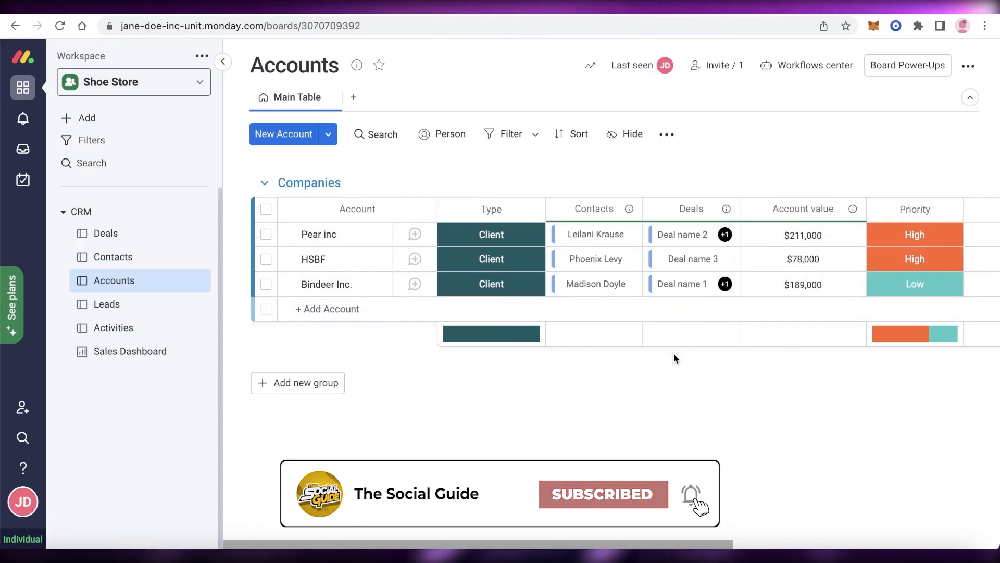